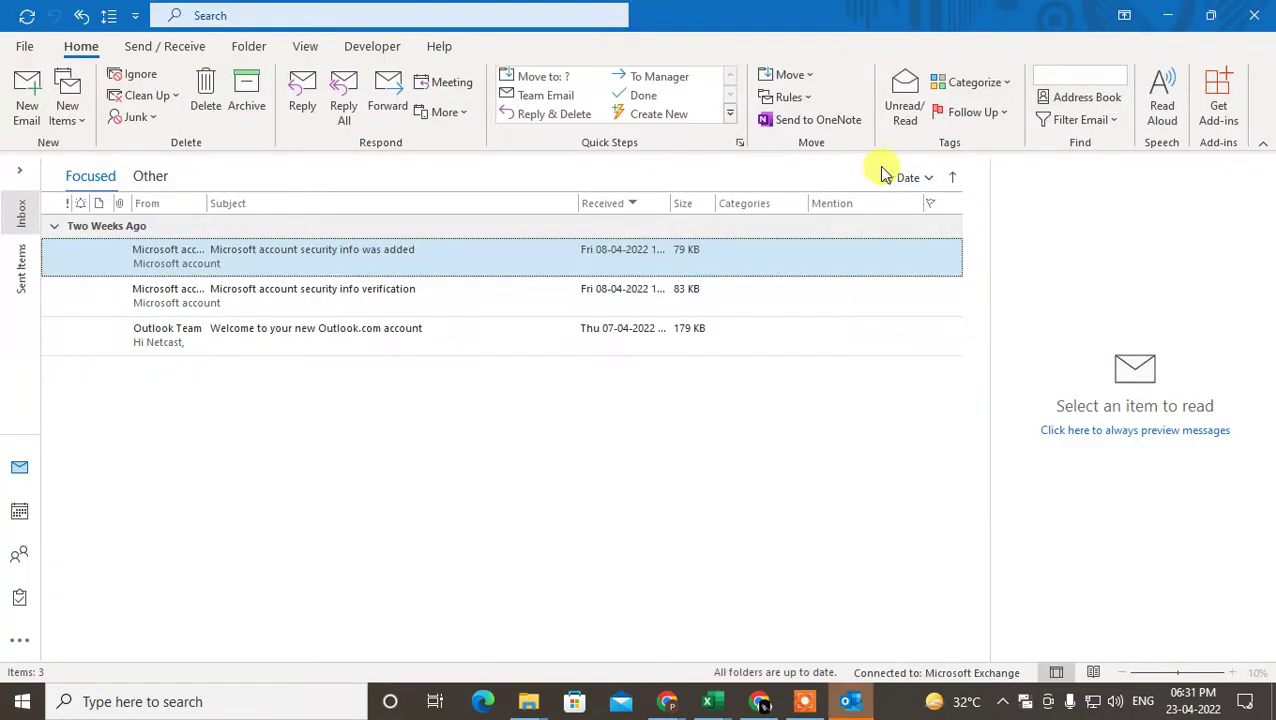
- Refresh the desktop, then restore Outlook showing the inbox
left_click(1168, 15)
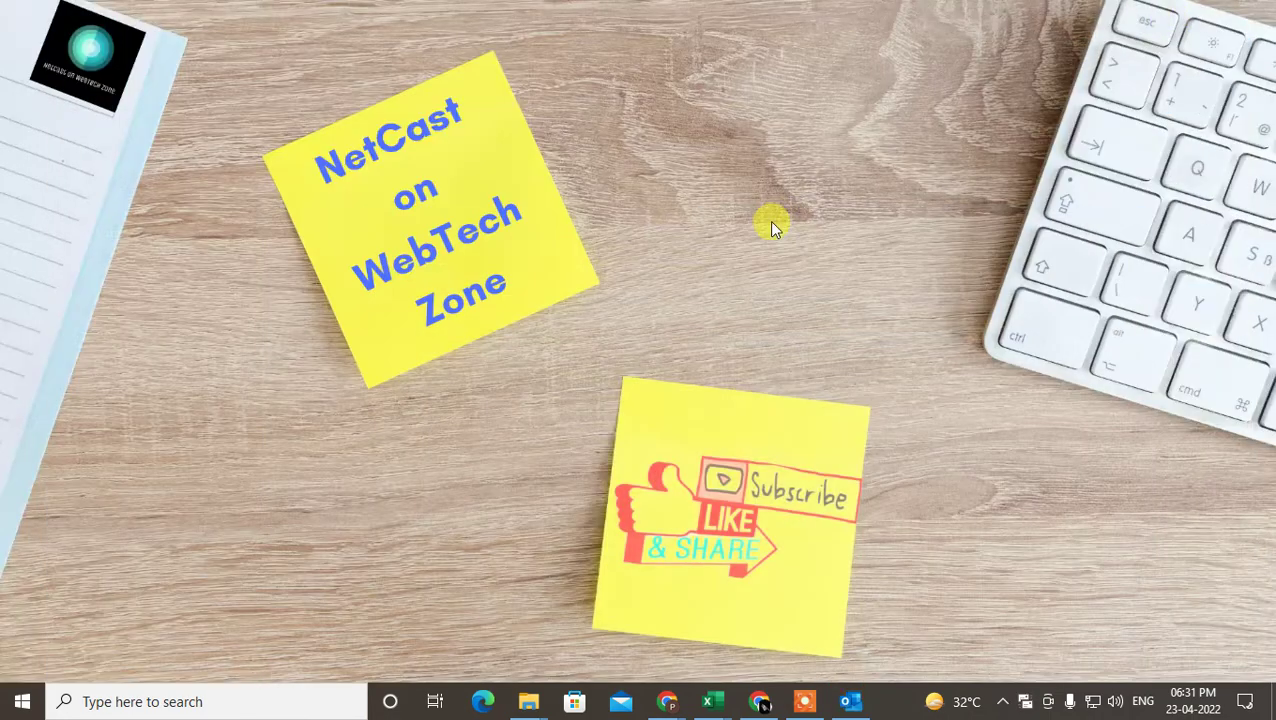
right_click(689, 58)
left_click(763, 118)
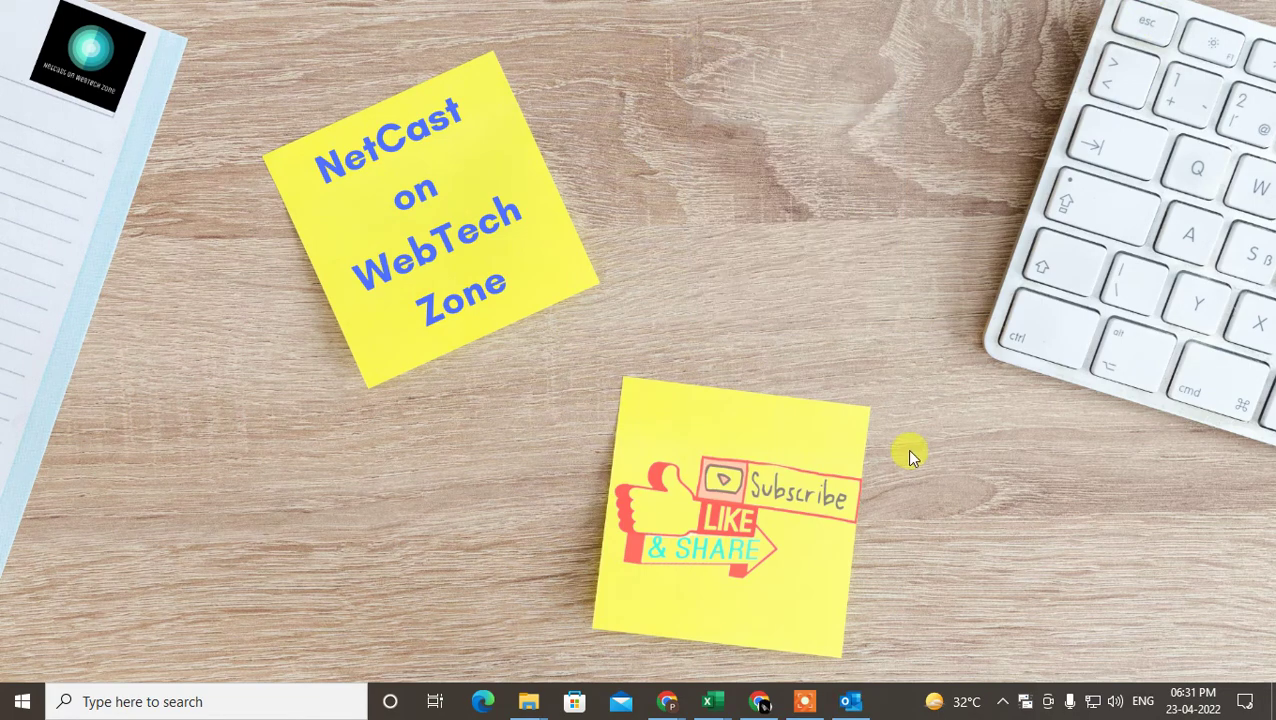
left_click(849, 701)
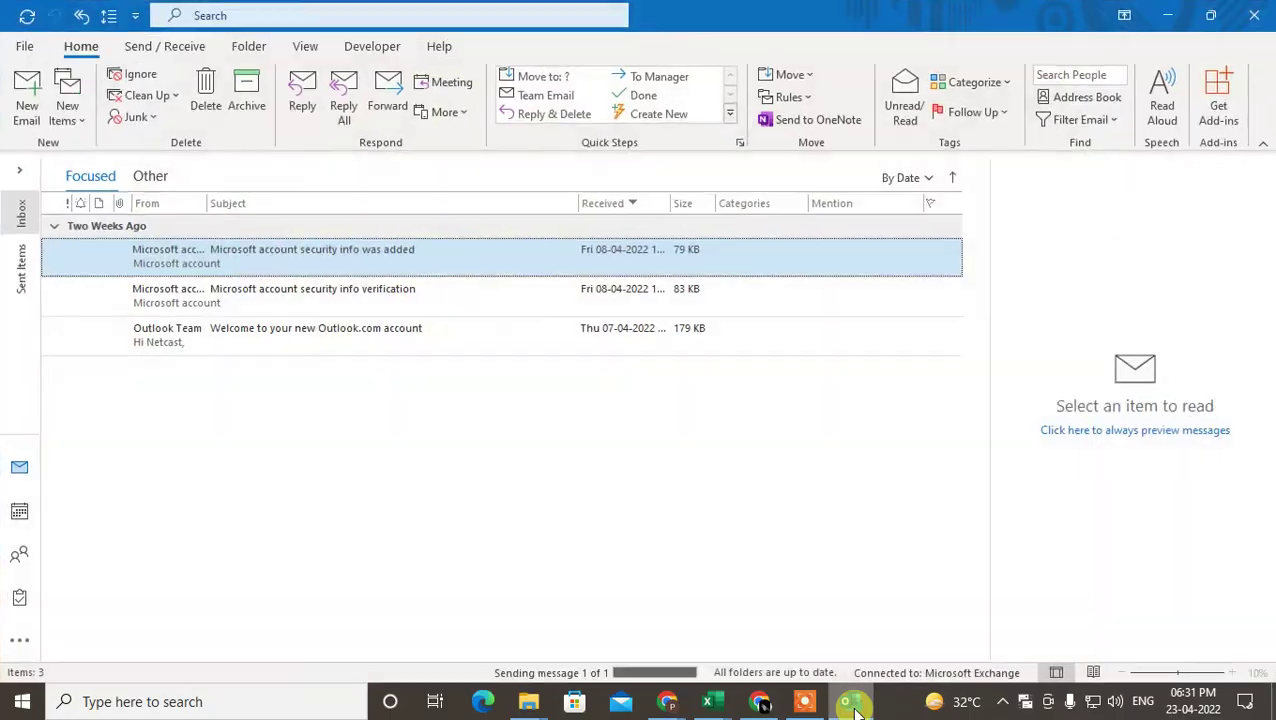
left_click(1164, 15)
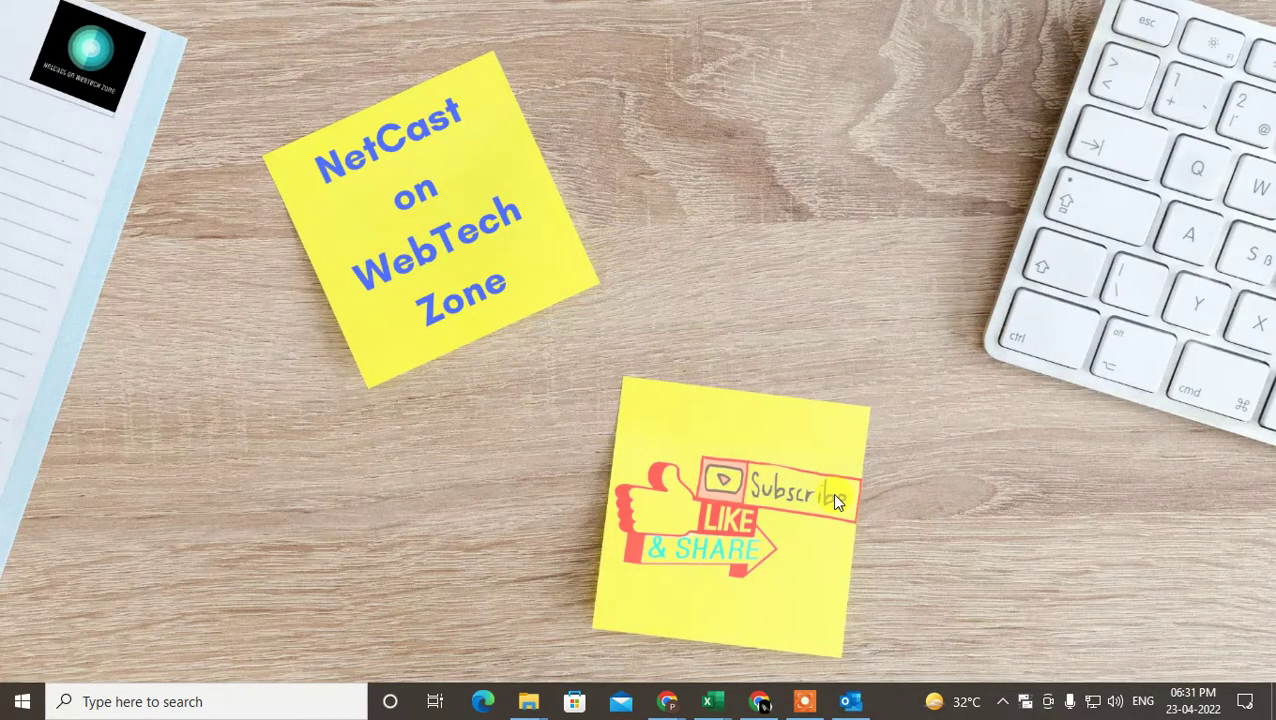
left_click(845, 706)
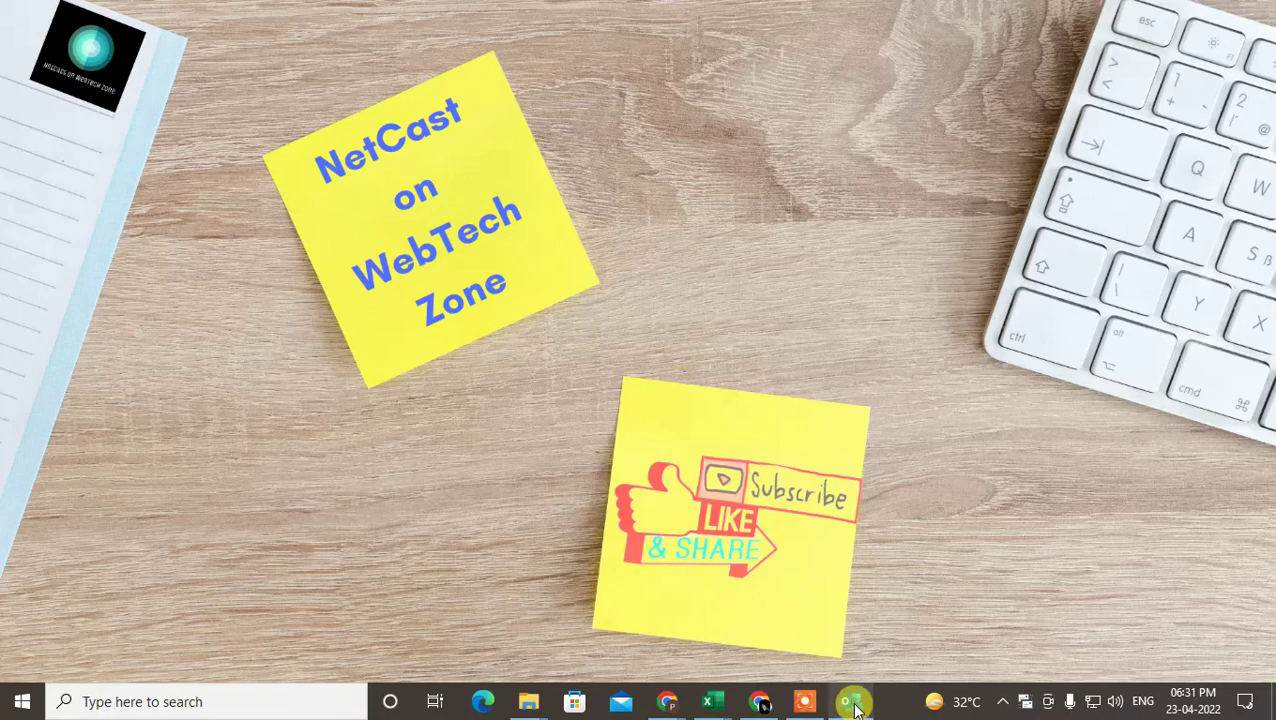
left_click(853, 707)
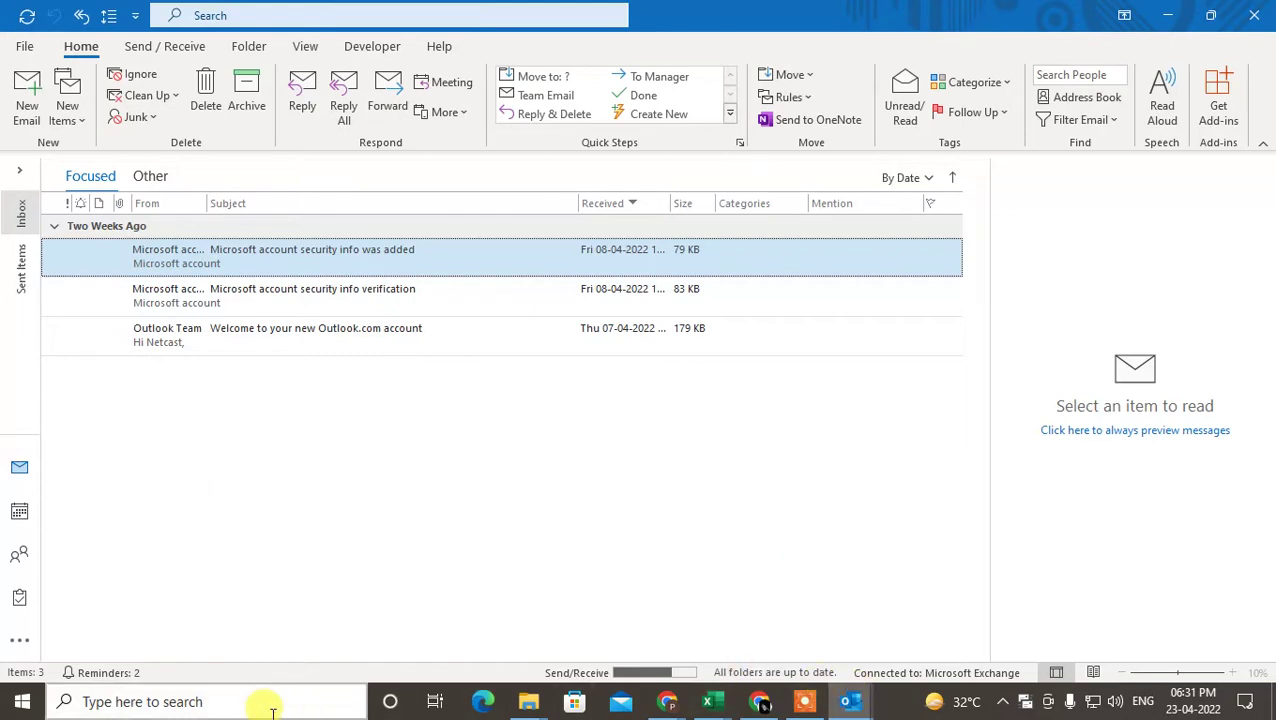
- Launch Microsoft Teams by searching 'tea' in Windows Search
left_click(214, 704)
type("t")
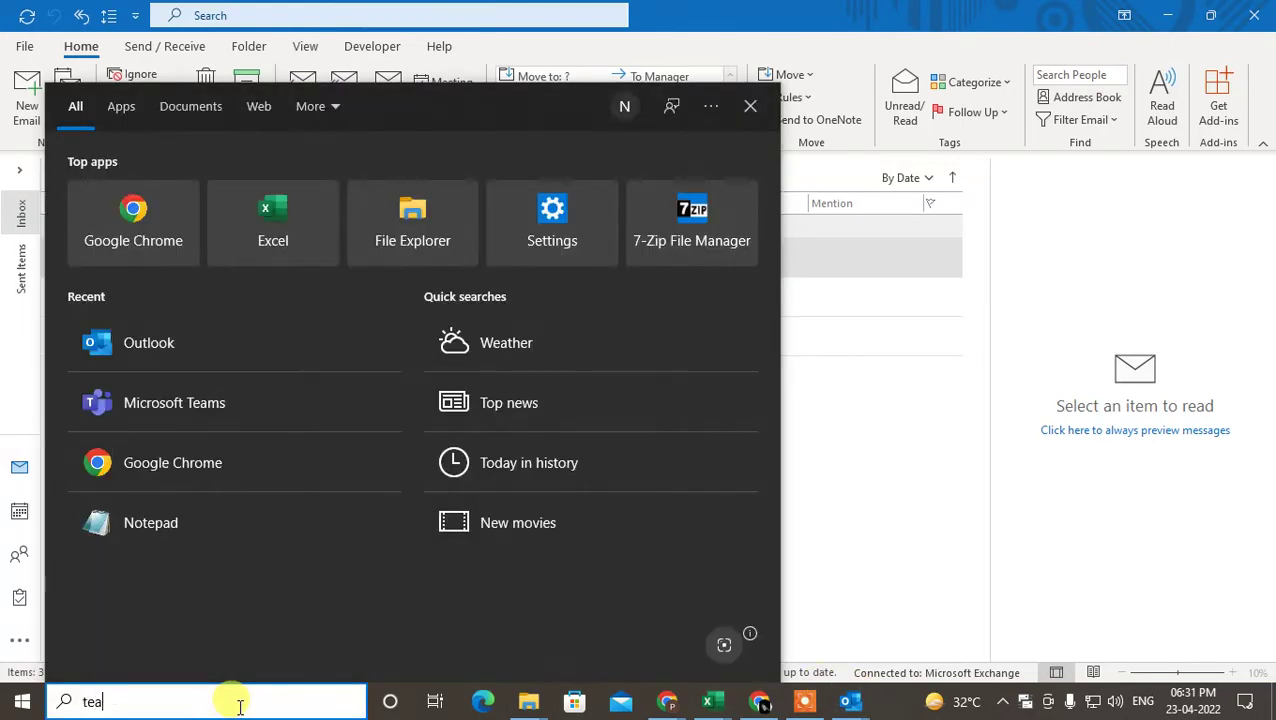
type("ea")
left_click(133, 187)
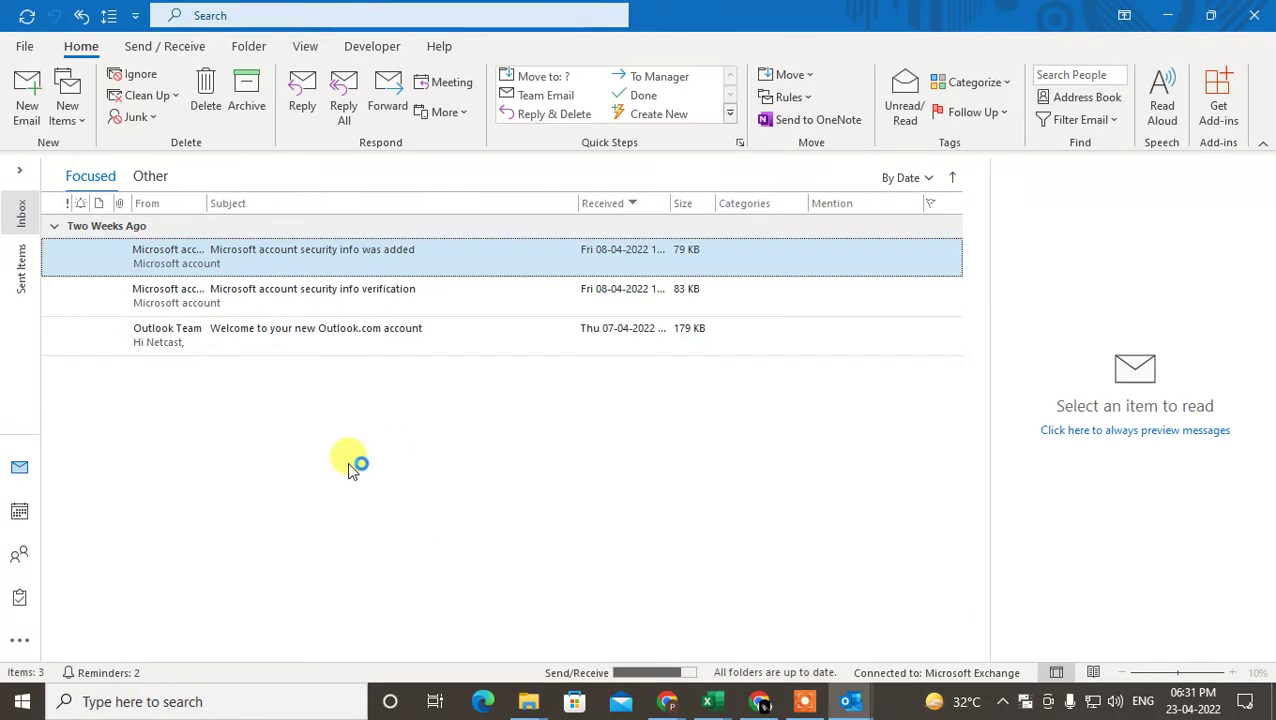
- Switch from mail to the calendar and start a new Teams meeting
left_click(21, 515)
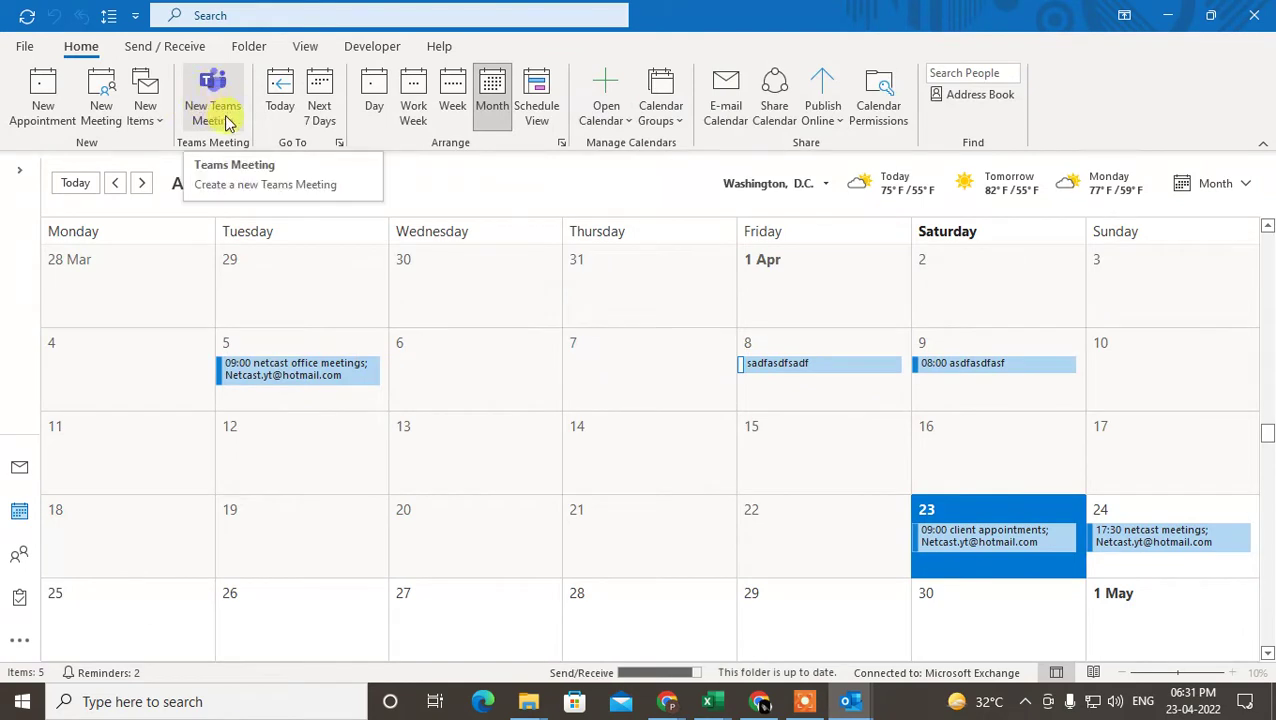
left_click(226, 130)
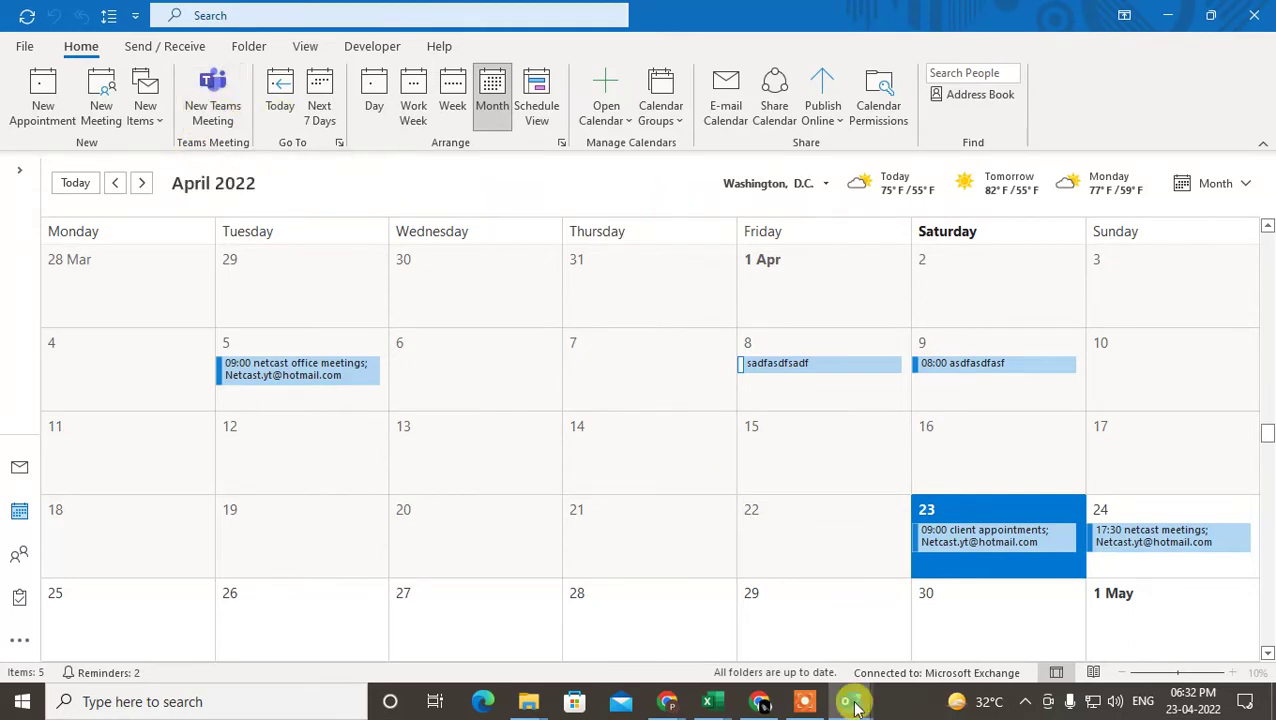
- Minimize the Reminders window and dismiss the Teams sign-in error dialog
mouse_move(852, 705)
left_click(917, 628)
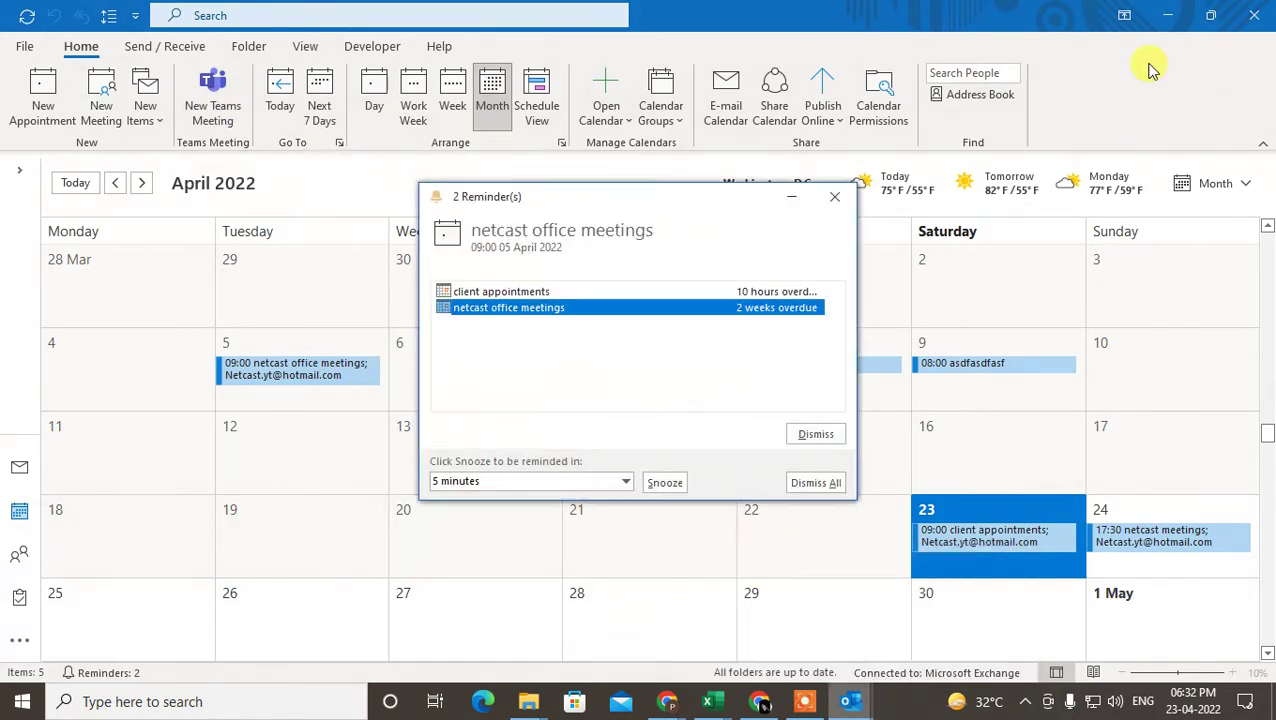
left_click(785, 200)
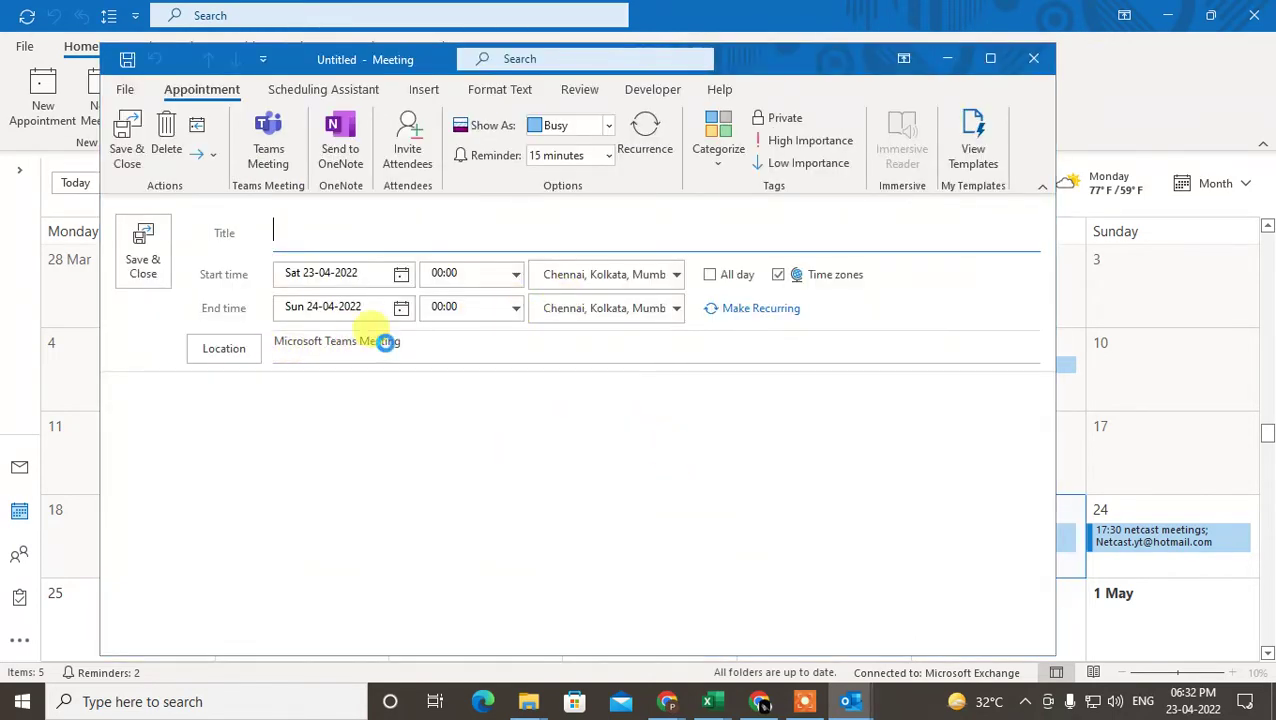
left_click_drag(660, 327, 878, 441)
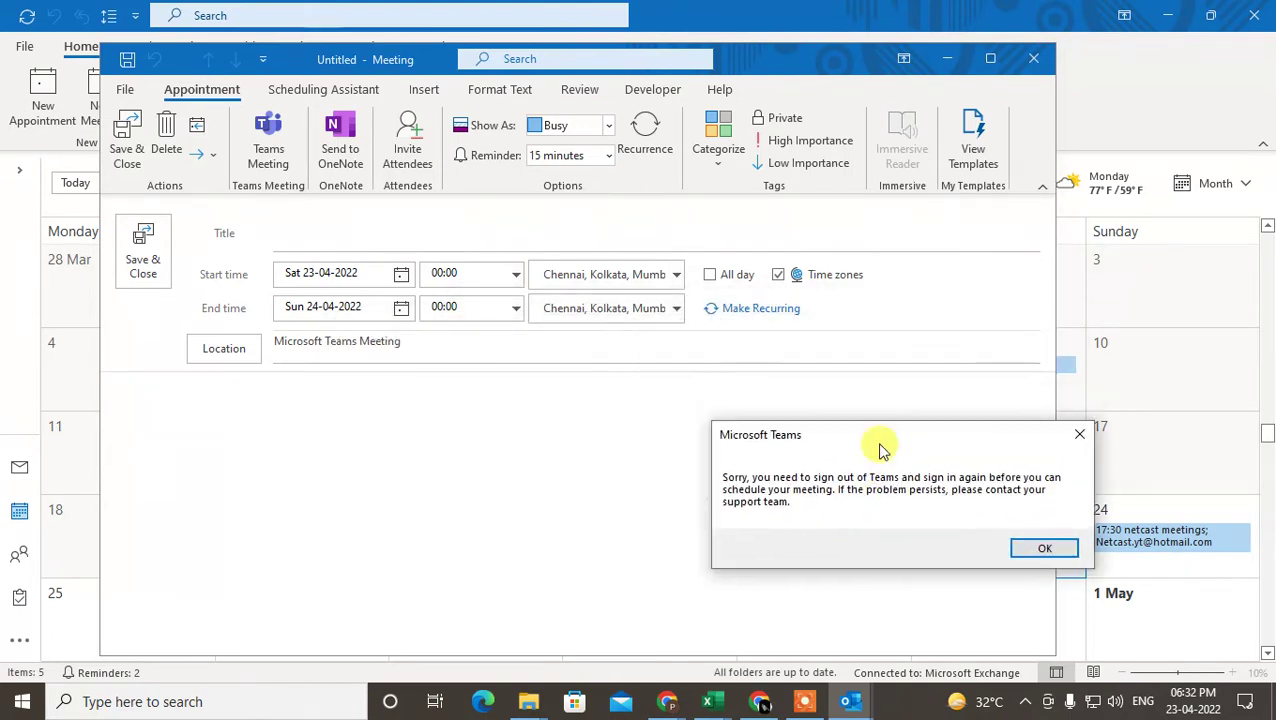
left_click(1076, 440)
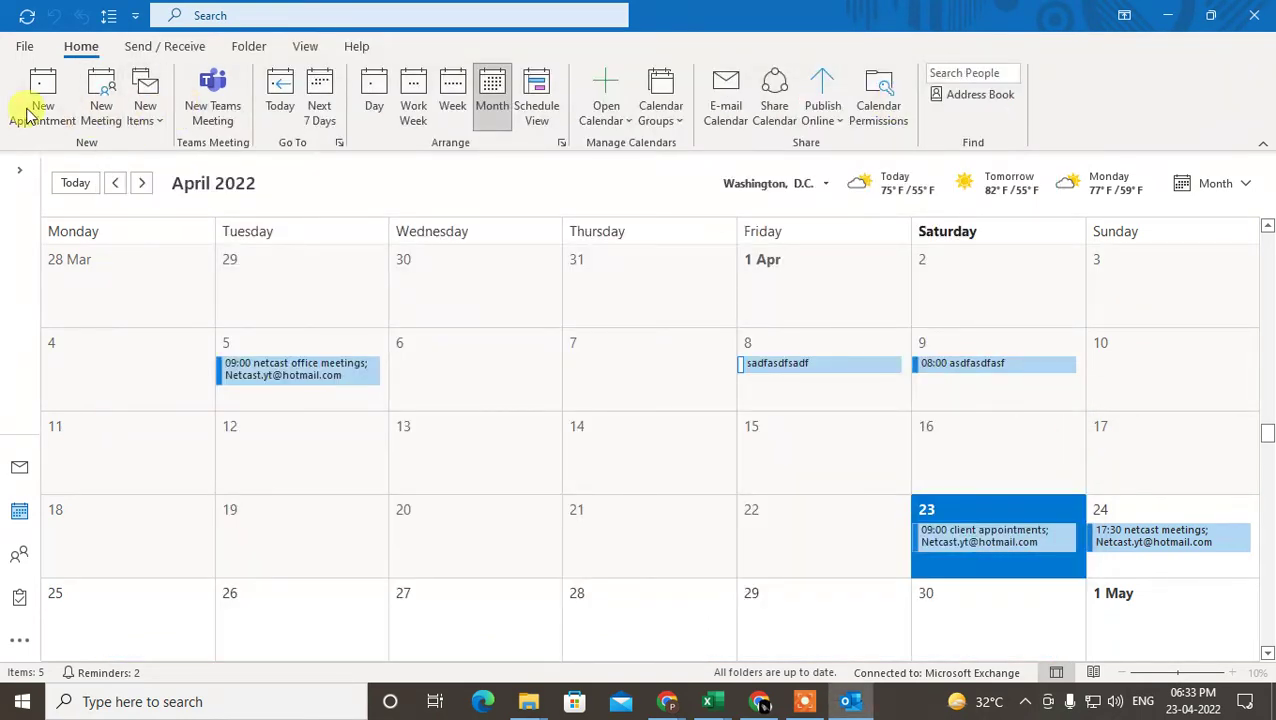
- Create a new meeting from New Items, turning the interim appointment back into an invitation
left_click(145, 112)
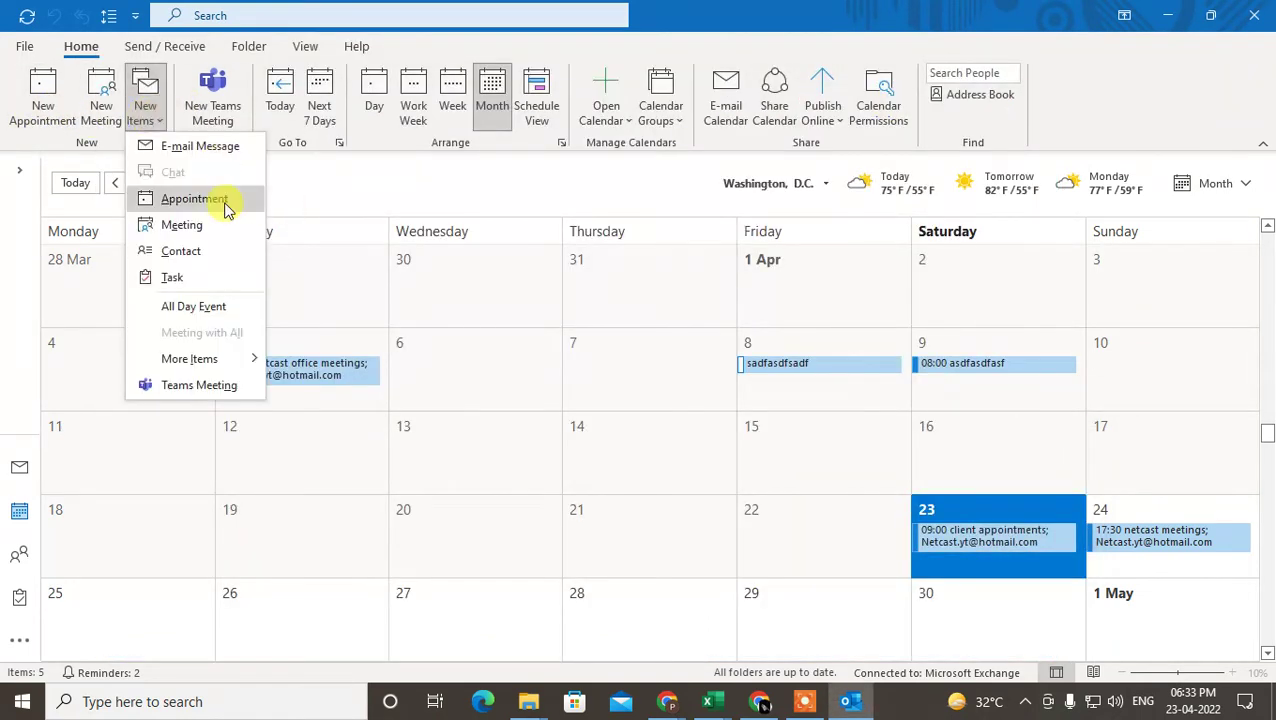
left_click(207, 224)
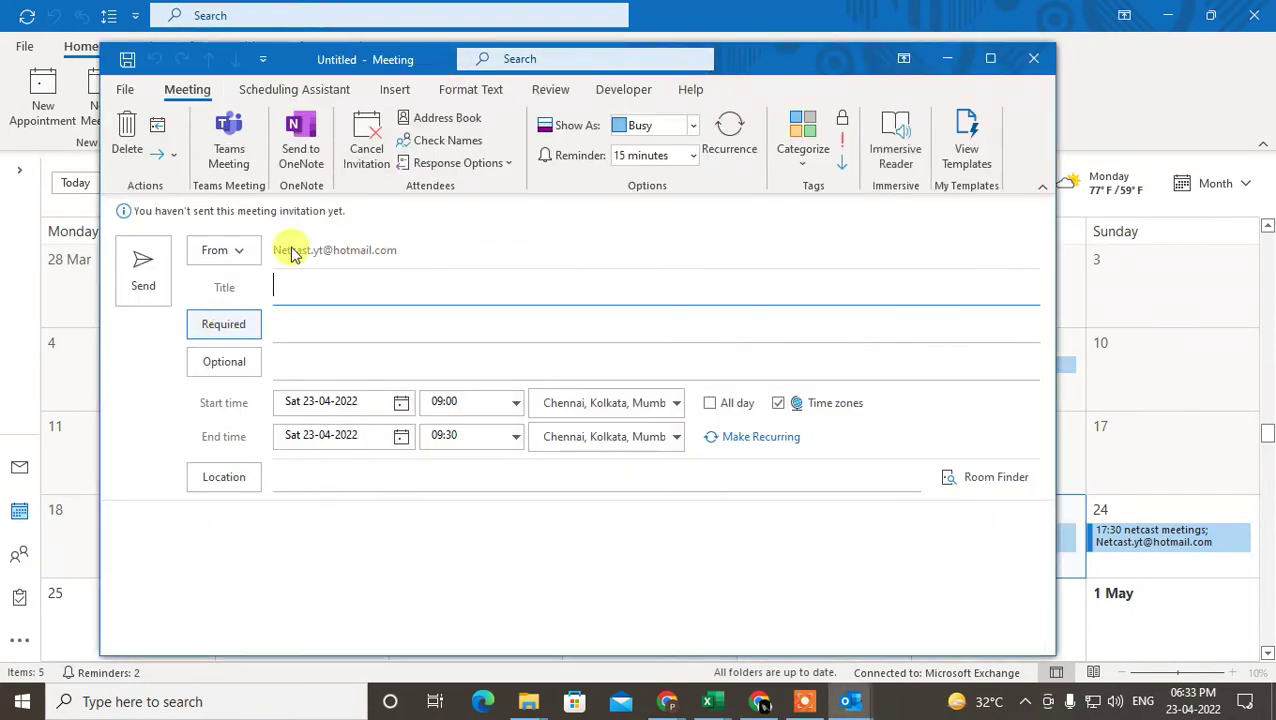
left_click(357, 173)
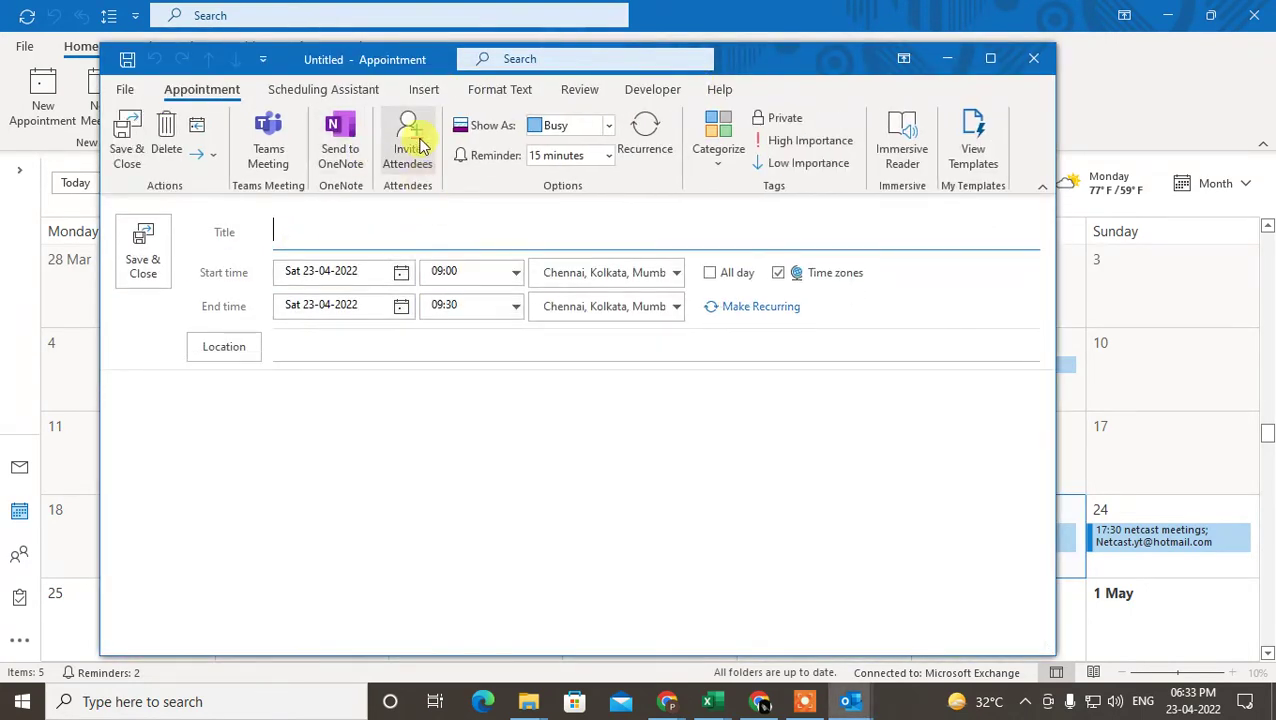
left_click(420, 145)
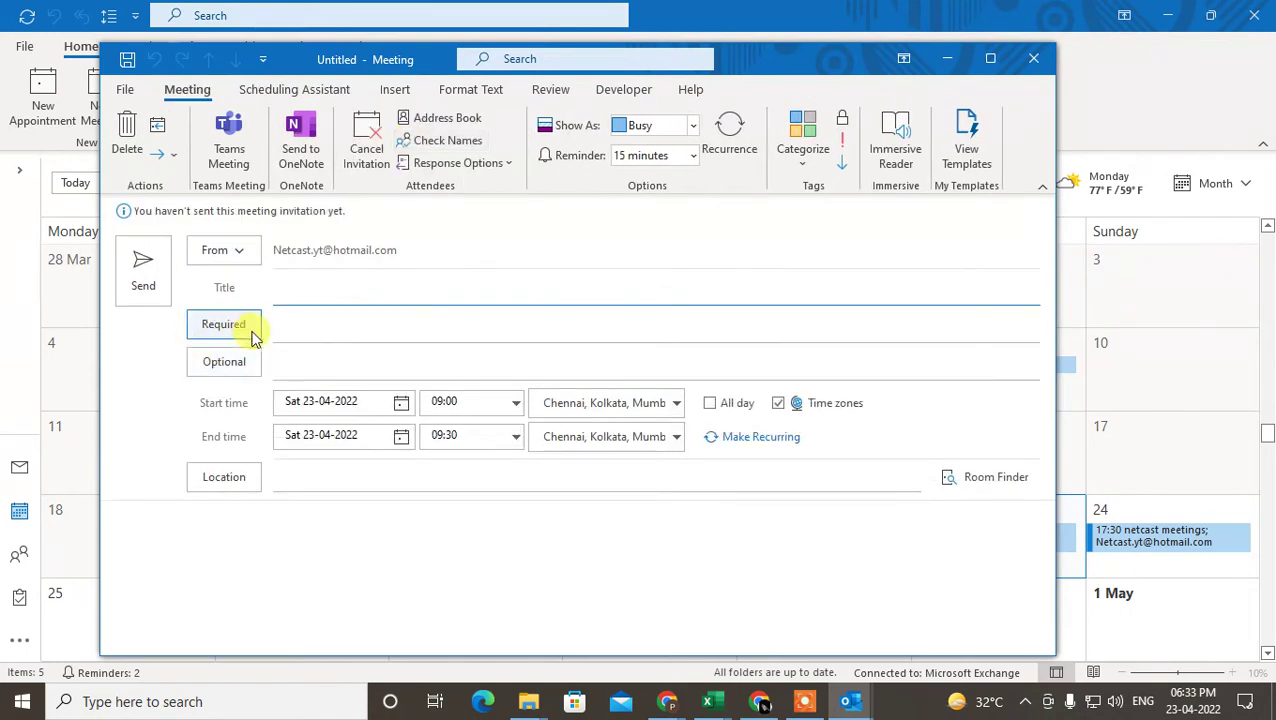
- Add a suggested contact and the second account from the Offline Global Address List as required attendees
left_click(300, 330)
left_click(333, 373)
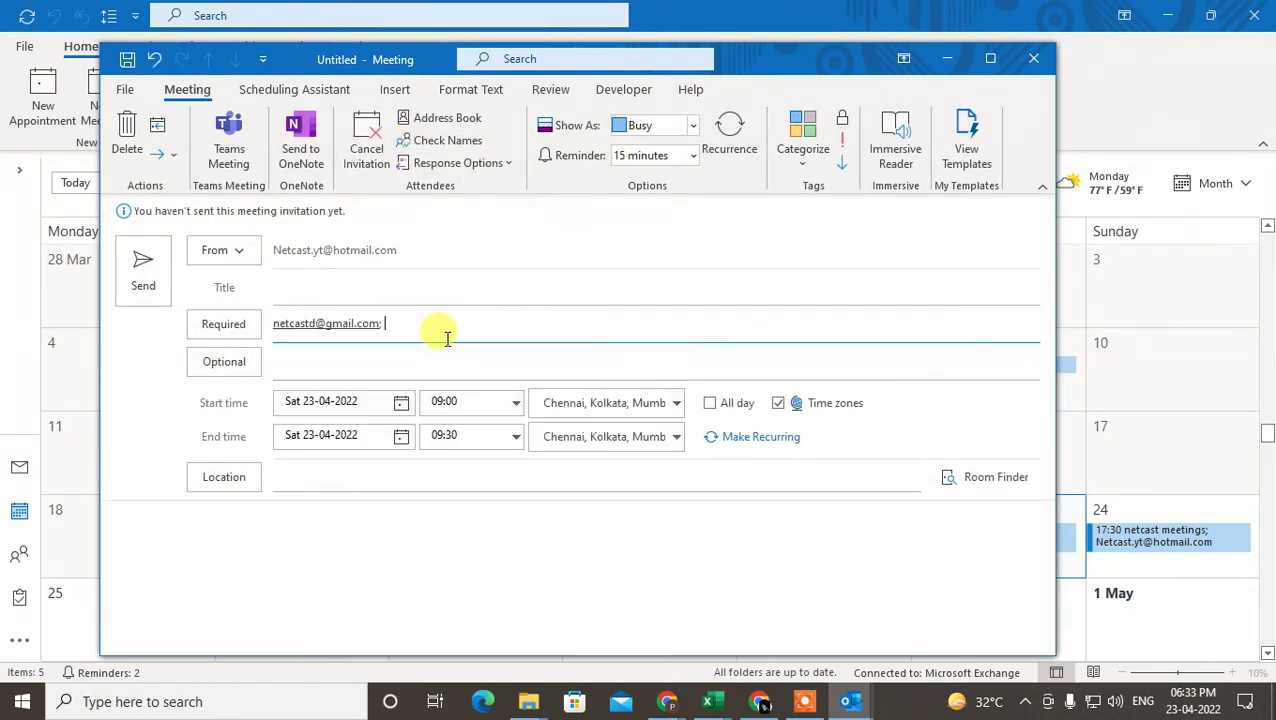
left_click(215, 335)
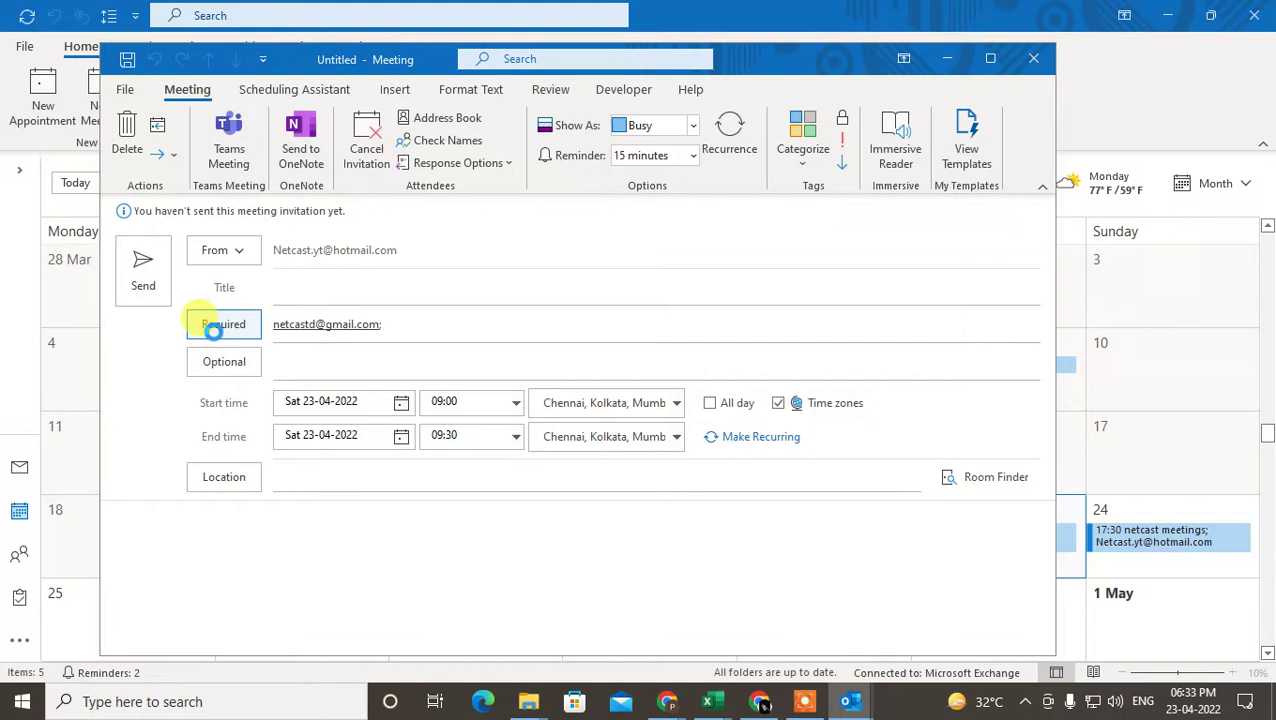
left_click(725, 274)
left_click(521, 260)
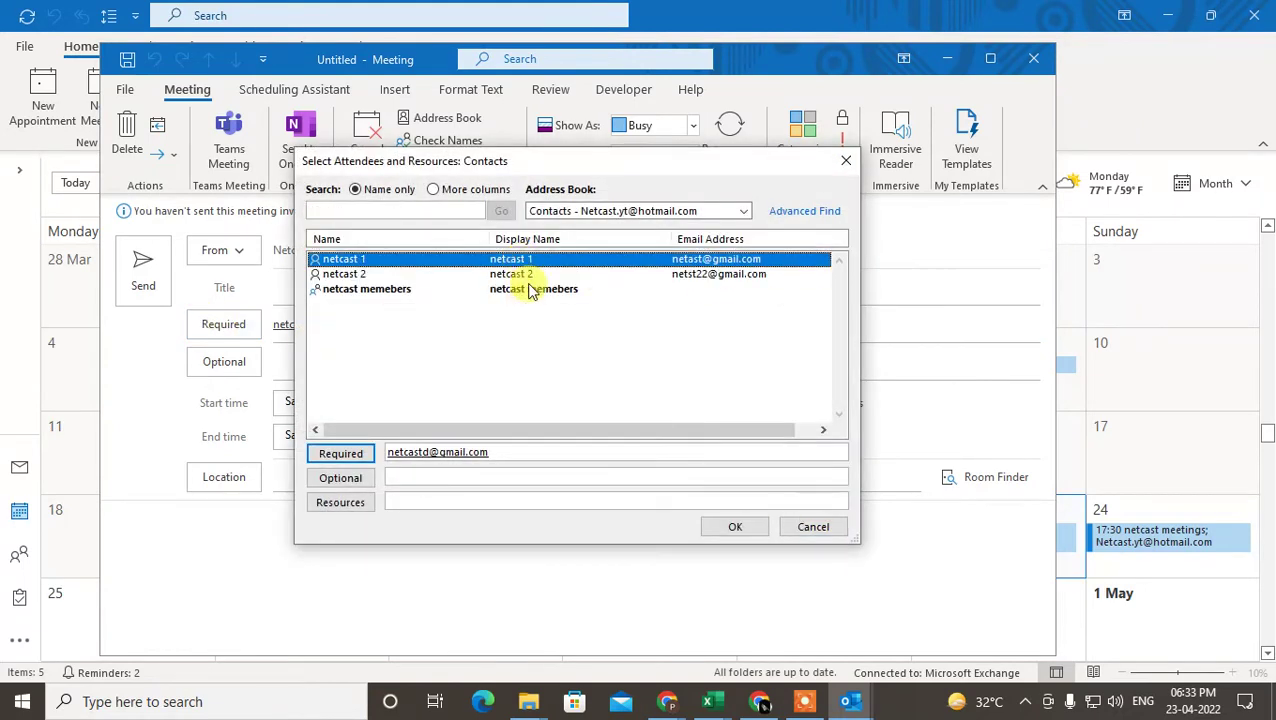
left_click(584, 210)
left_click(590, 252)
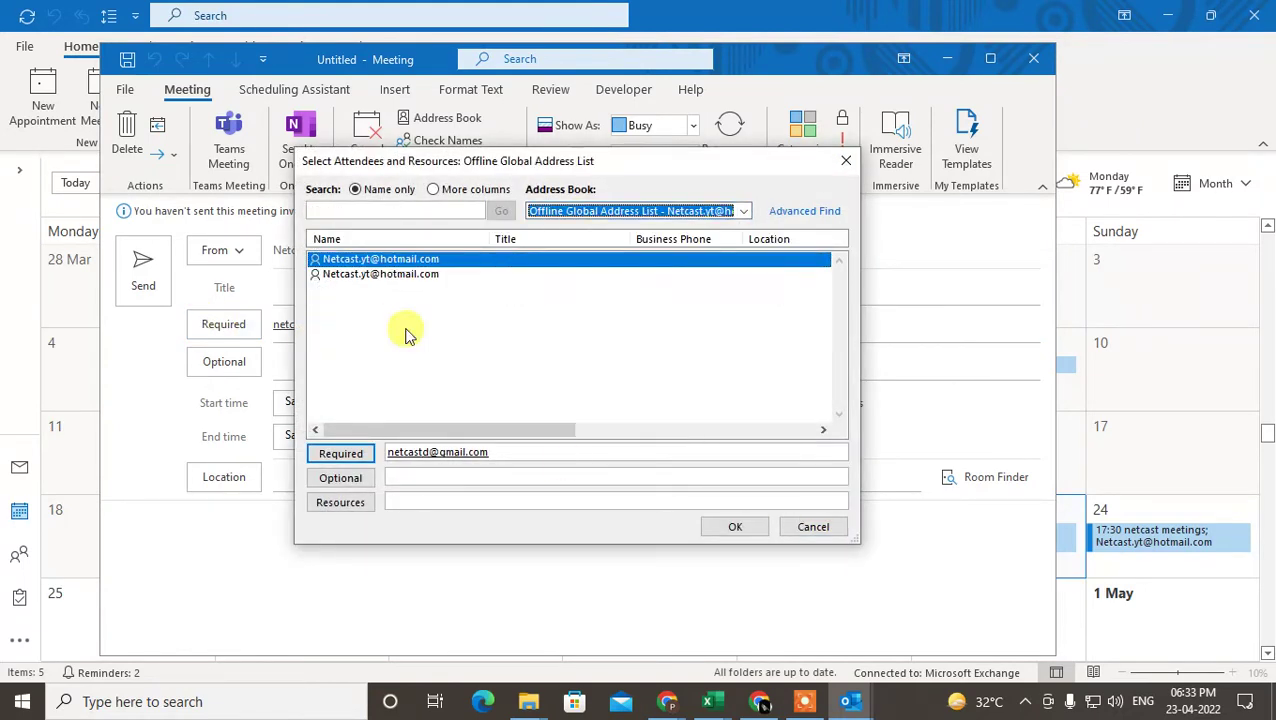
double_click(396, 275)
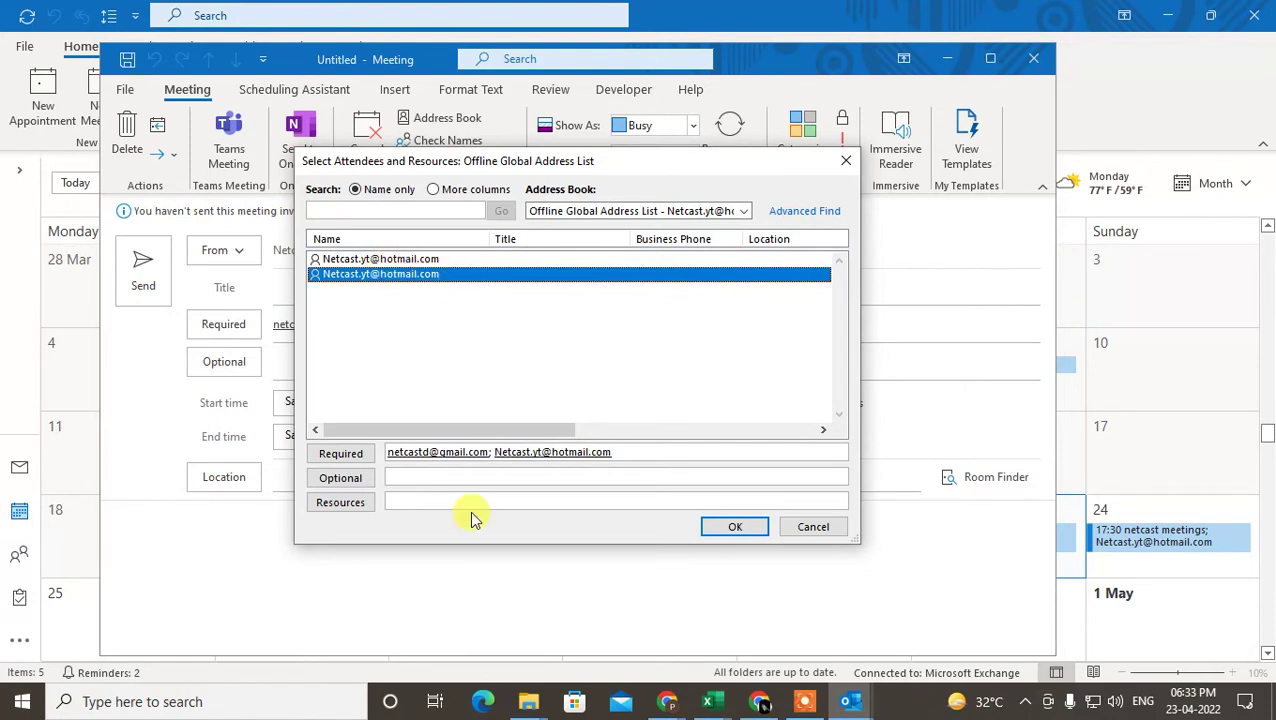
left_click(722, 527)
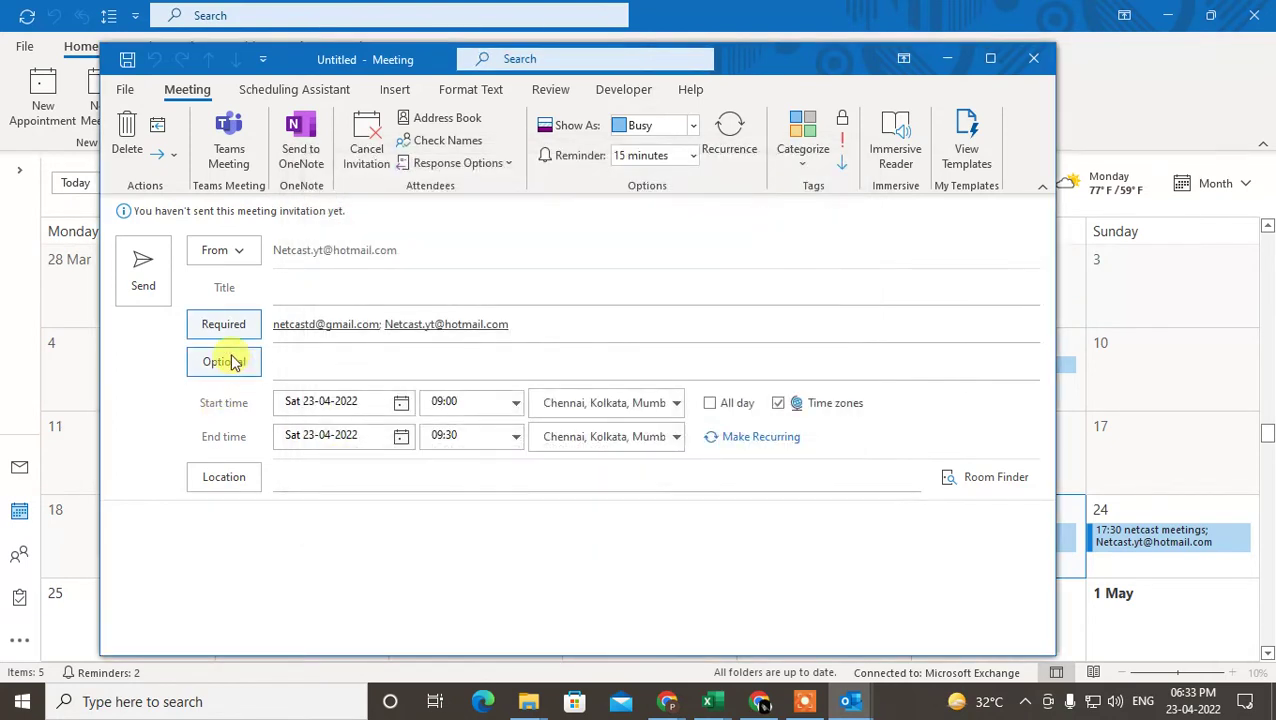
- Add two suggested contacts as optional attendees
left_click(523, 324)
left_click(322, 358)
left_click(408, 414)
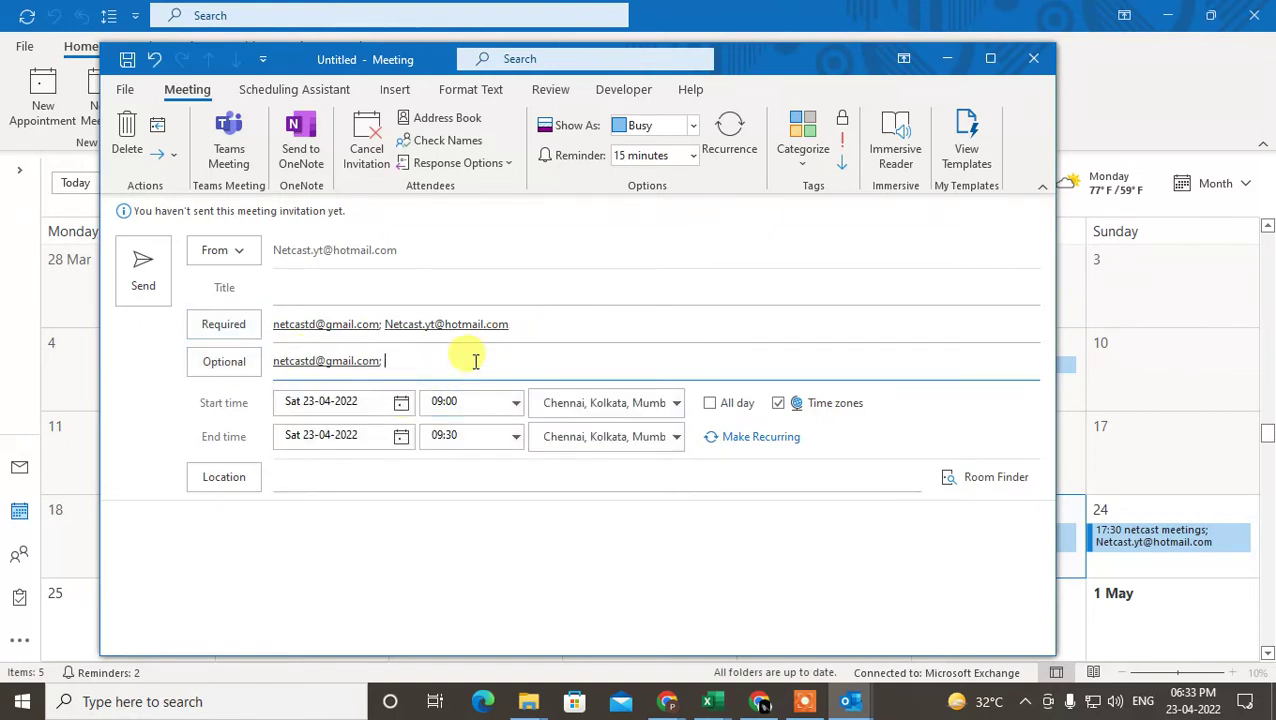
left_click(470, 359)
left_click(500, 487)
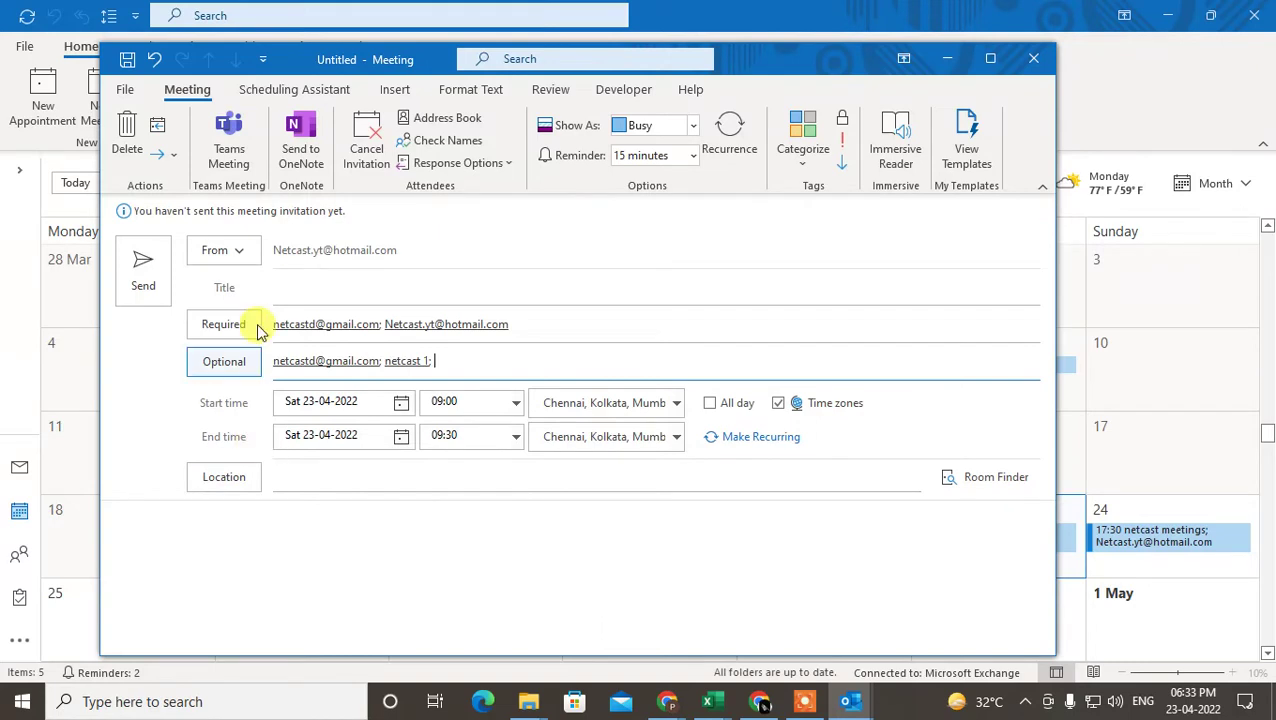
left_click(285, 290)
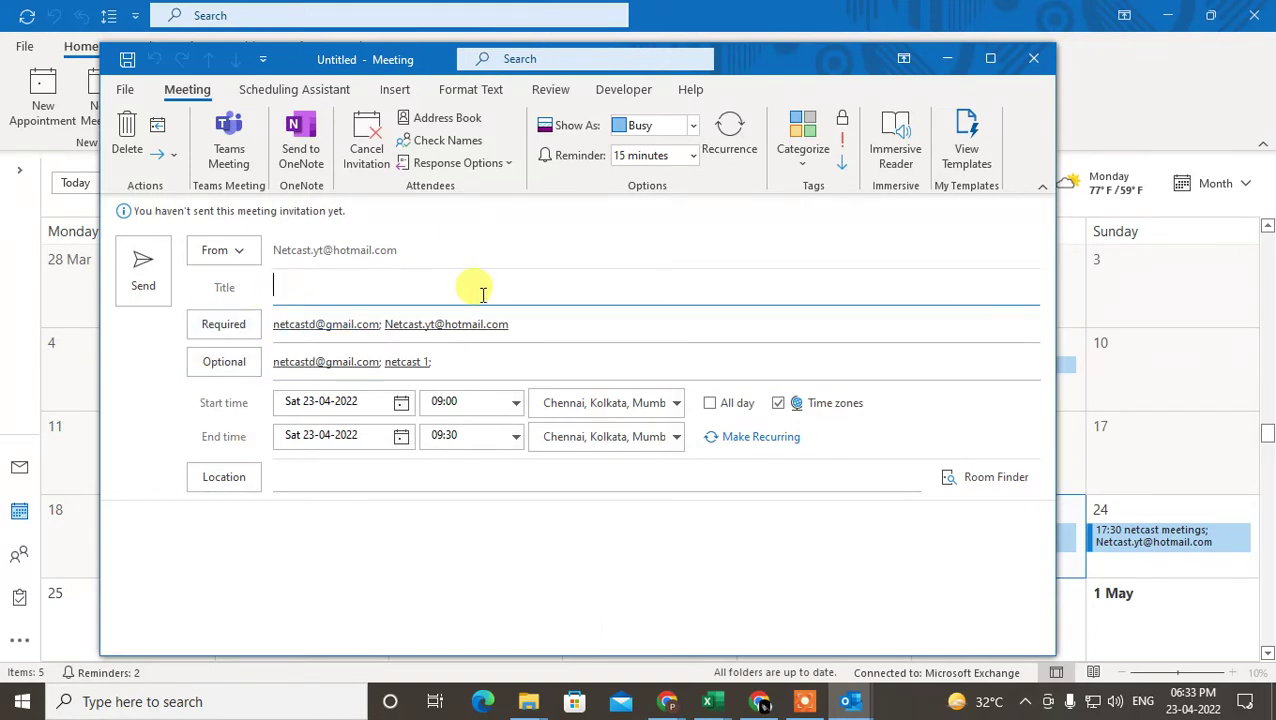
- Title the meeting 'team meetings', set location to mumbai, and add netcast 2 as required attendee
type("team meetings")
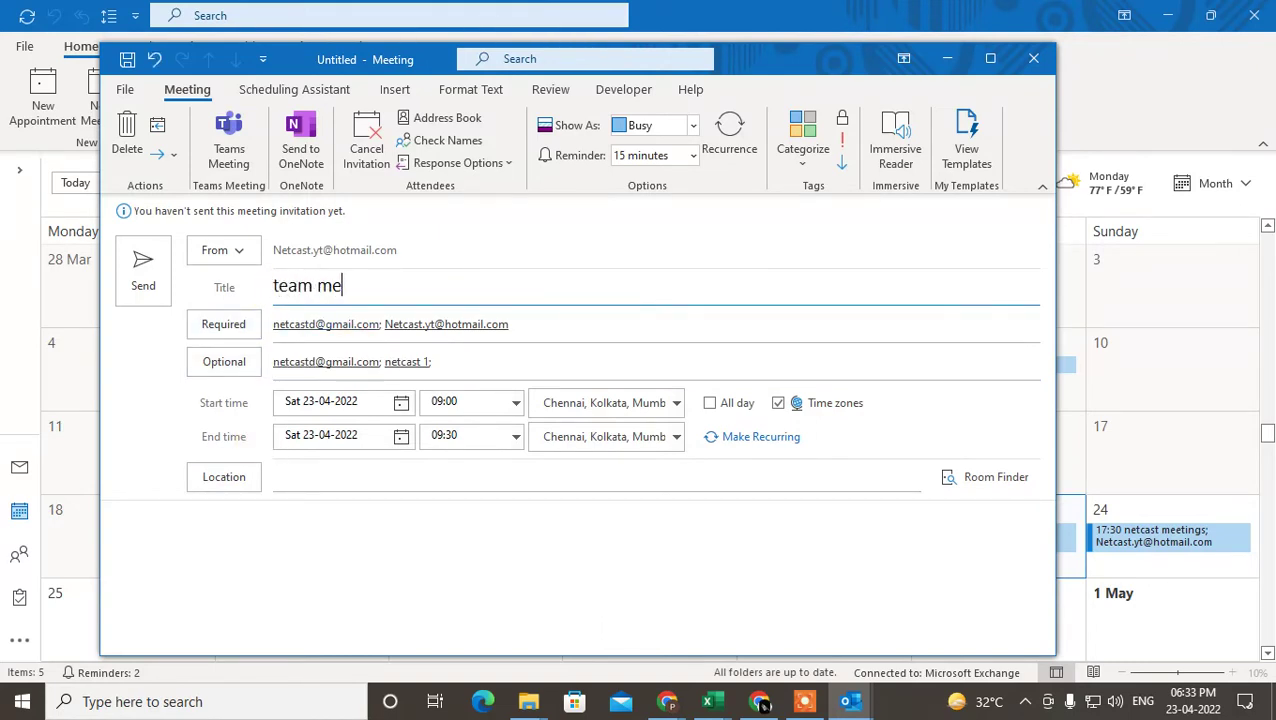
left_click(372, 468)
left_click(223, 490)
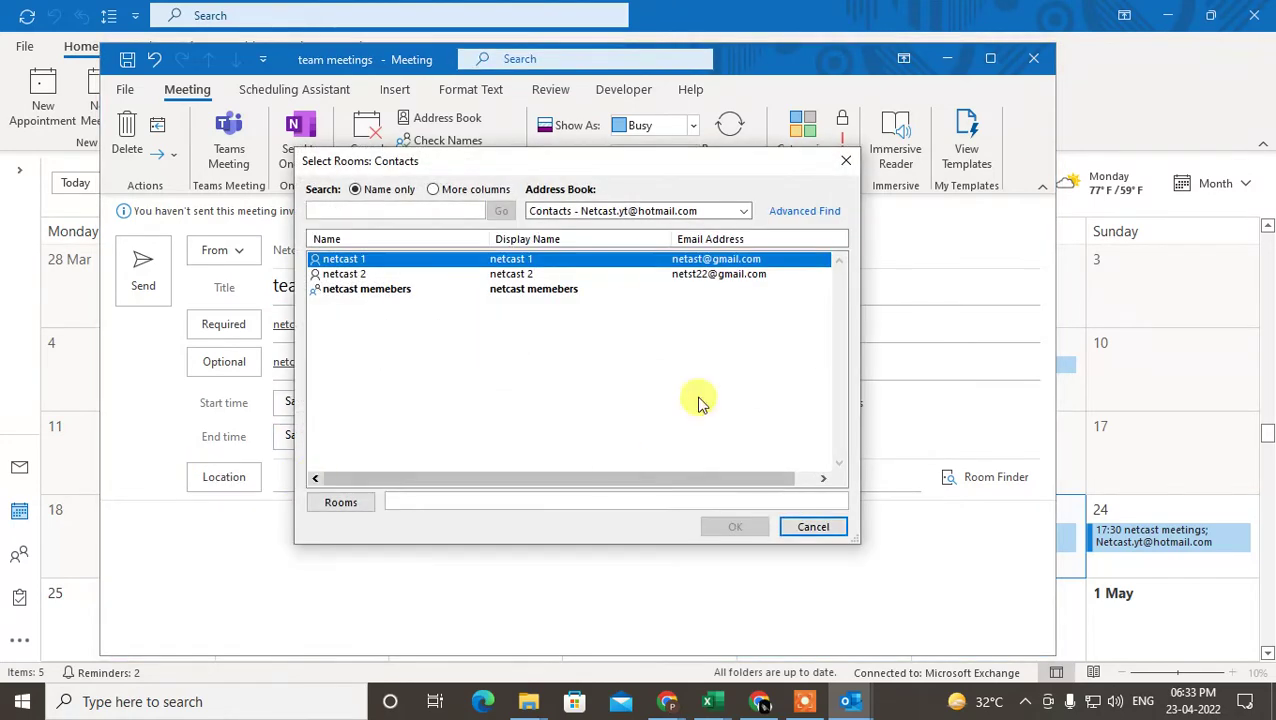
key("Escape")
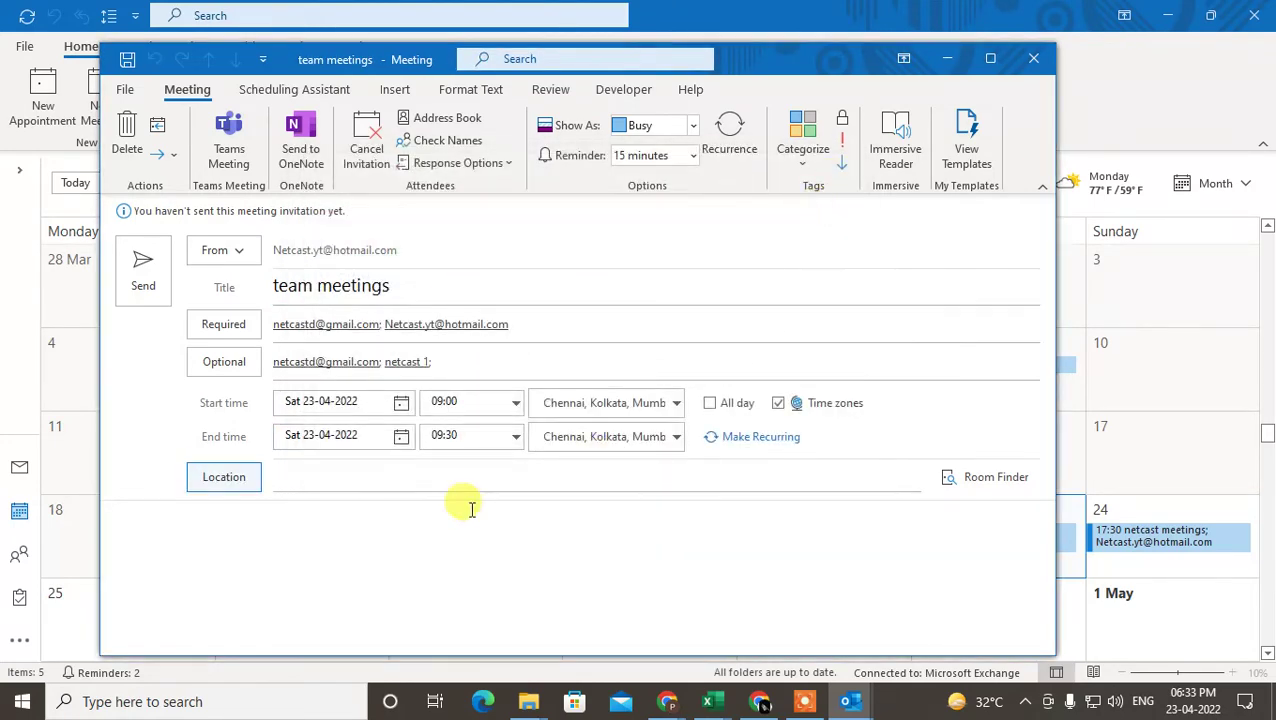
left_click(418, 478)
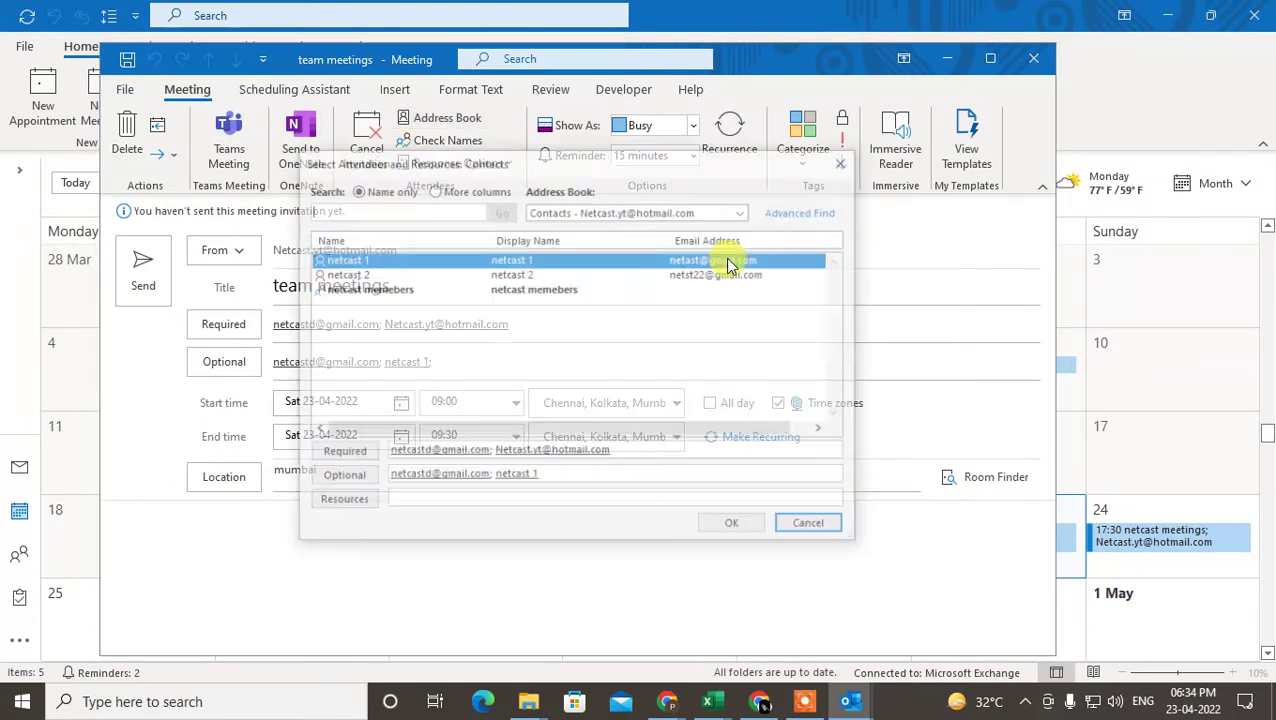
double_click(515, 275)
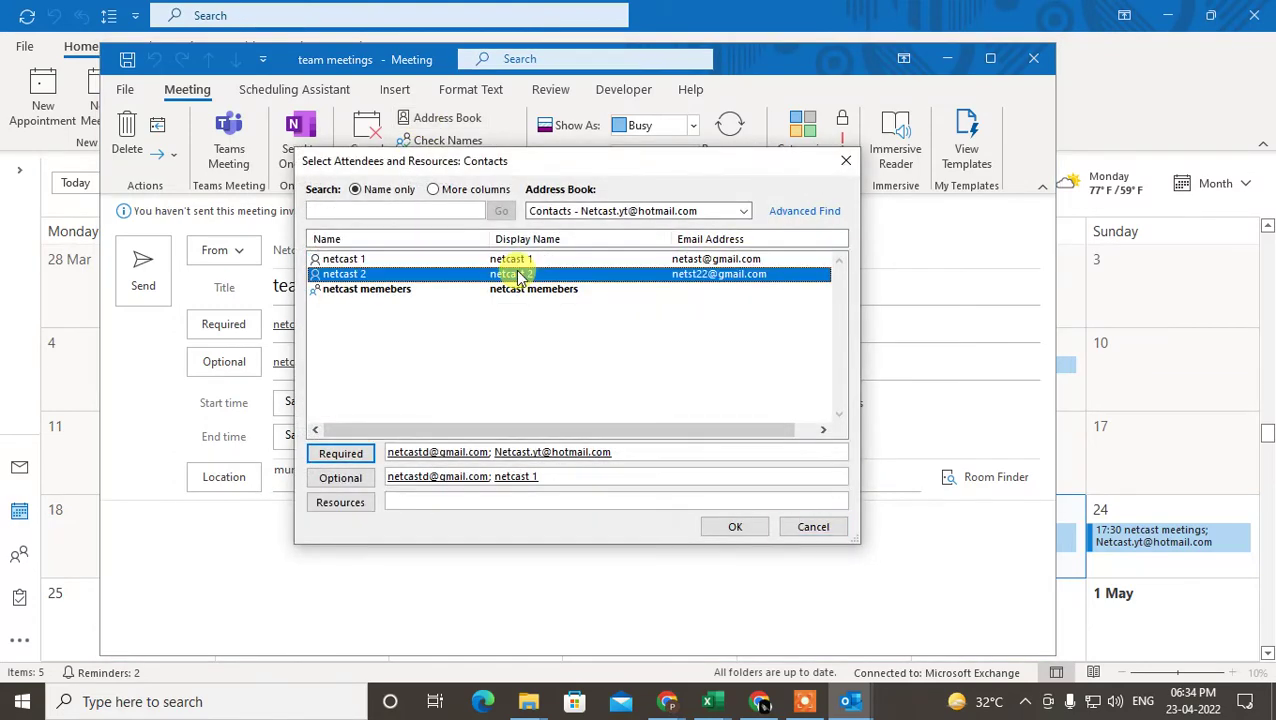
left_click(733, 530)
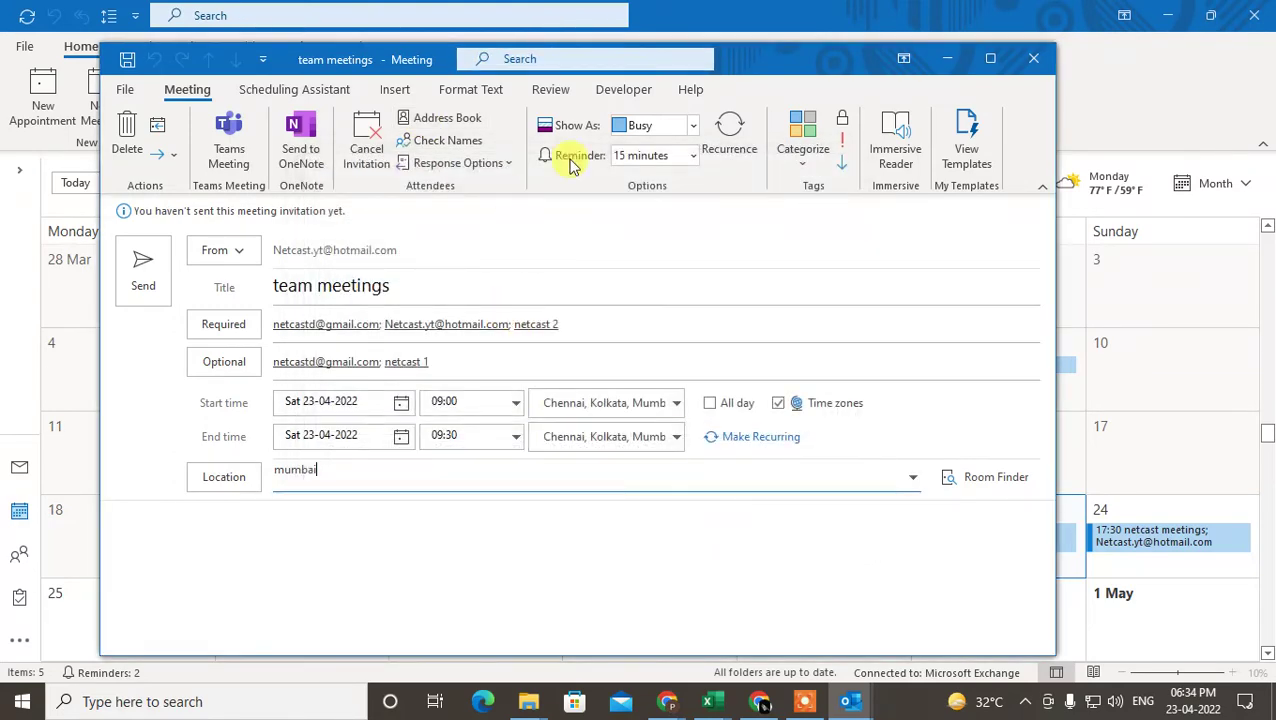
- Keep the 15-minute reminder, leave categories and templates unchanged, then show the desktop
left_click(692, 156)
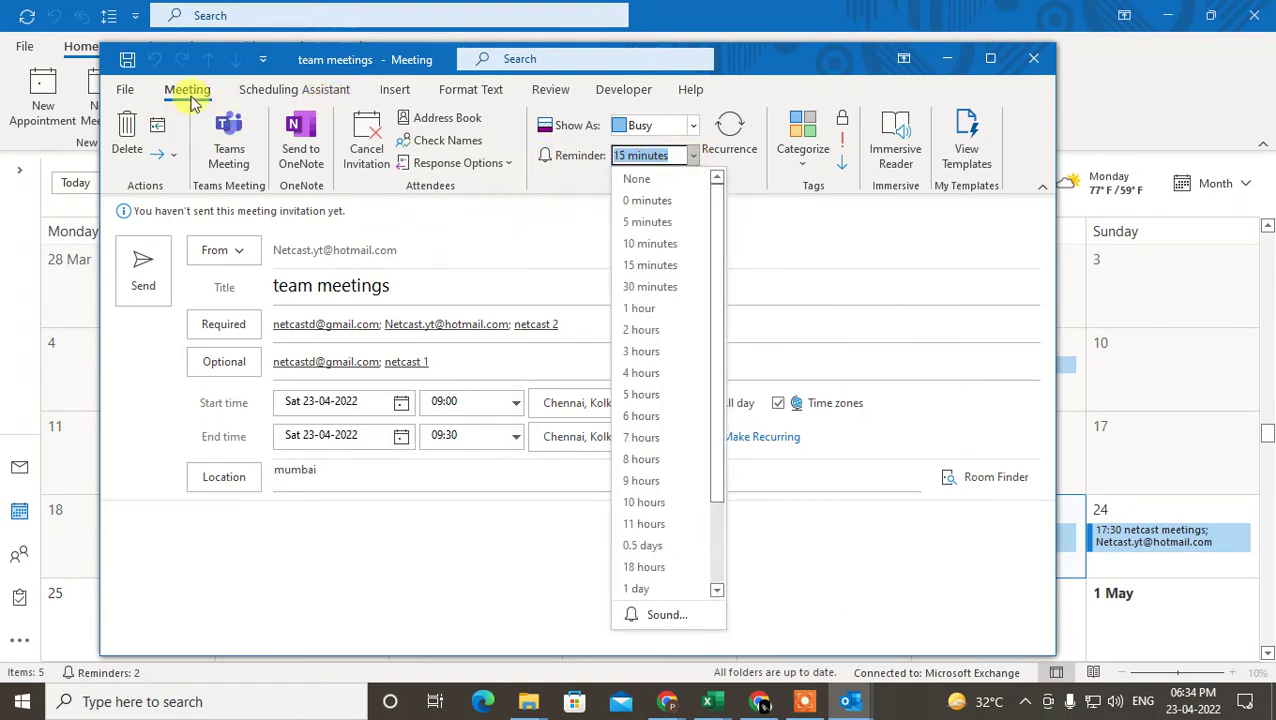
left_click(513, 239)
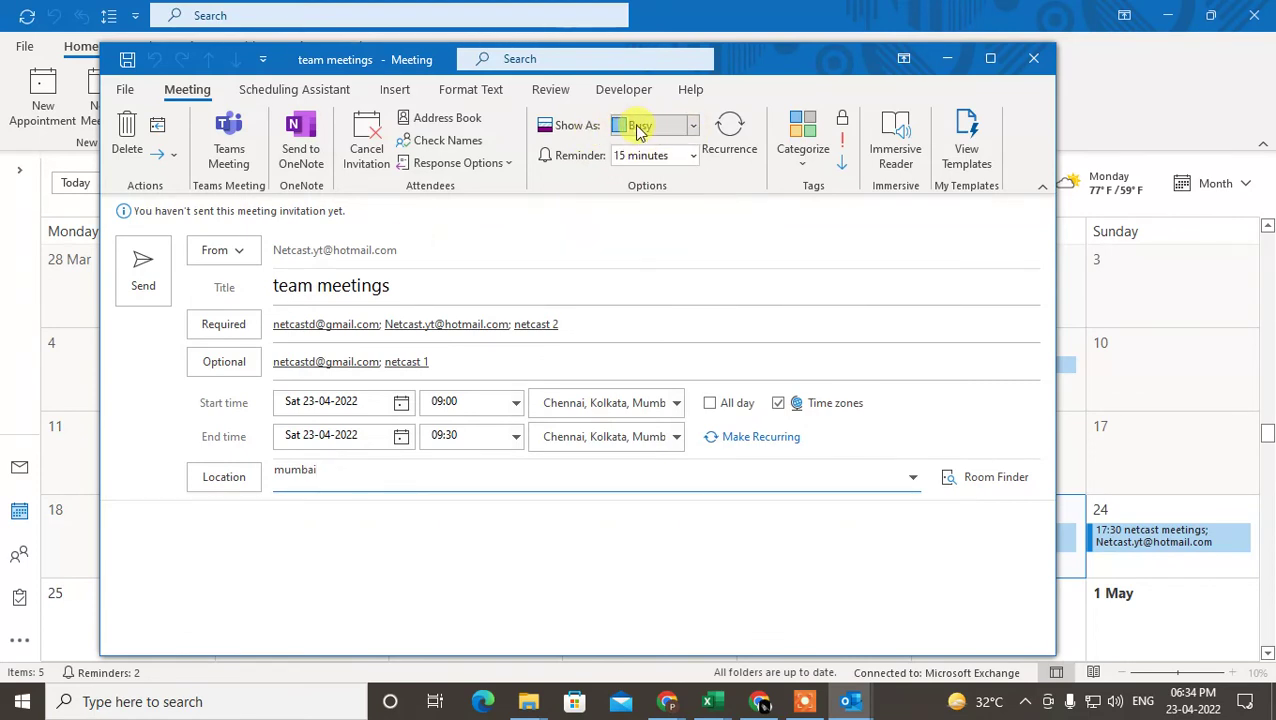
left_click(801, 163)
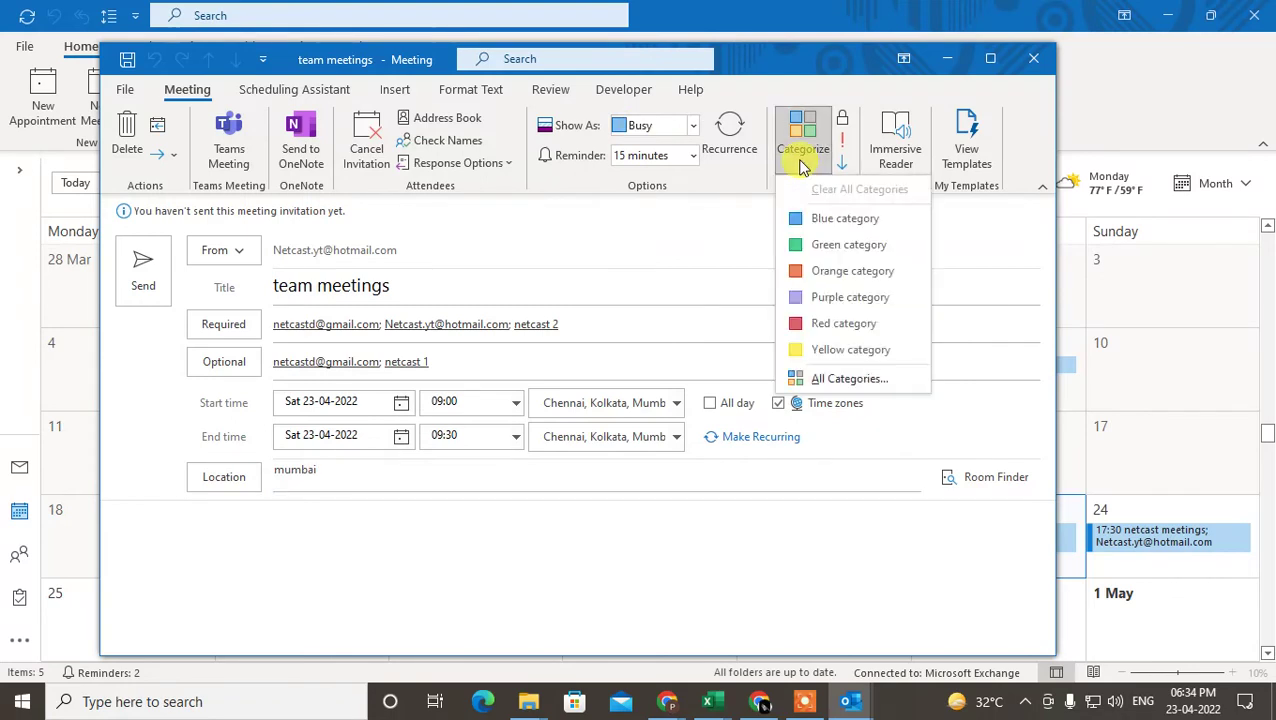
left_click(710, 223)
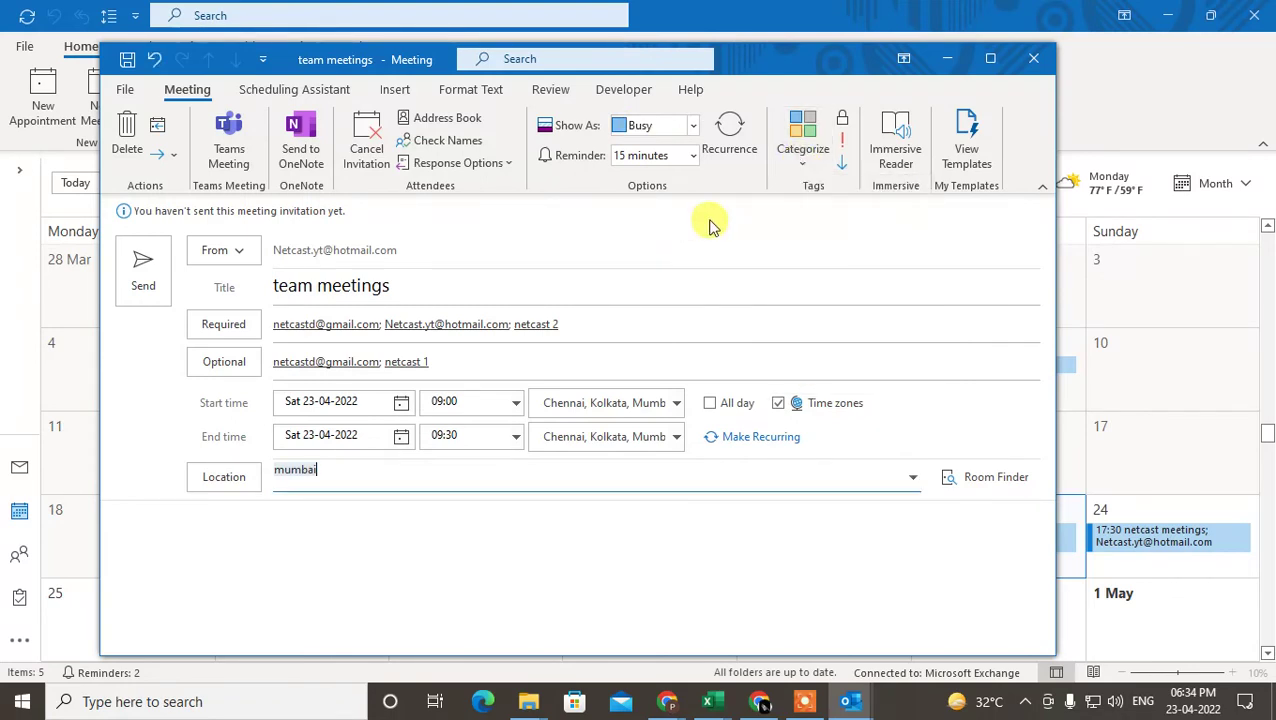
left_click(967, 160)
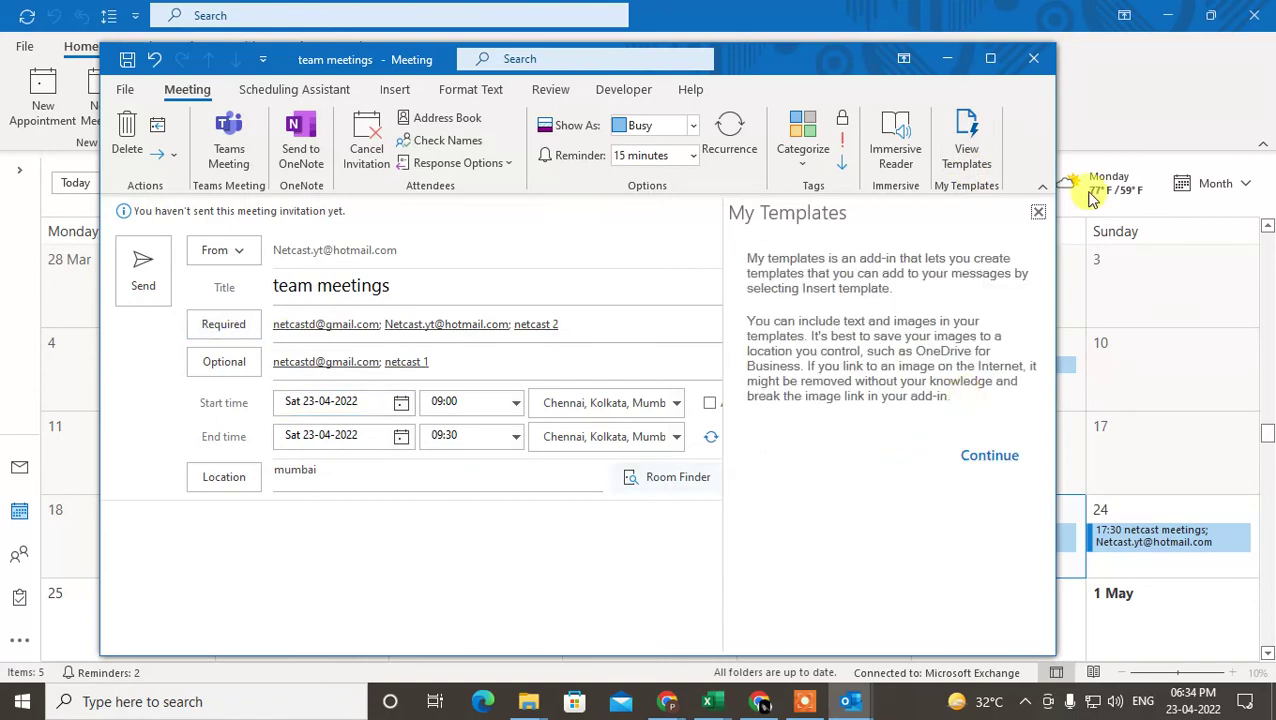
left_click(1039, 214)
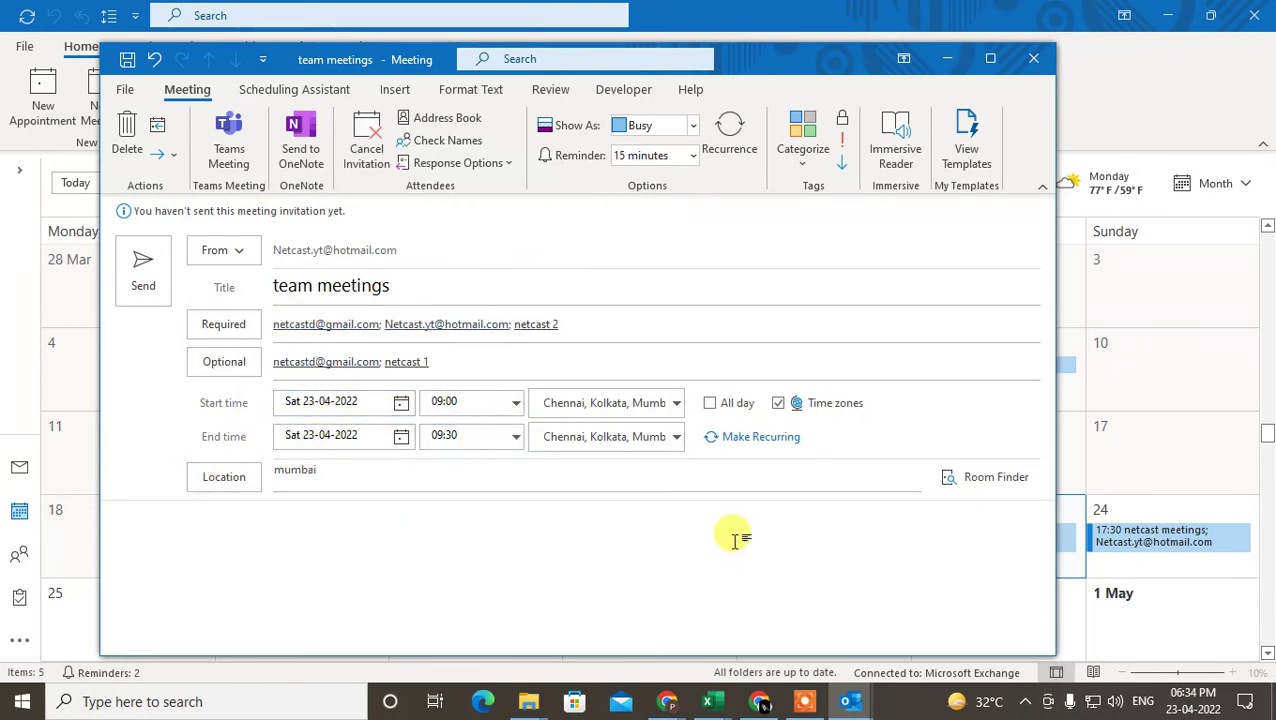
key("super+d")
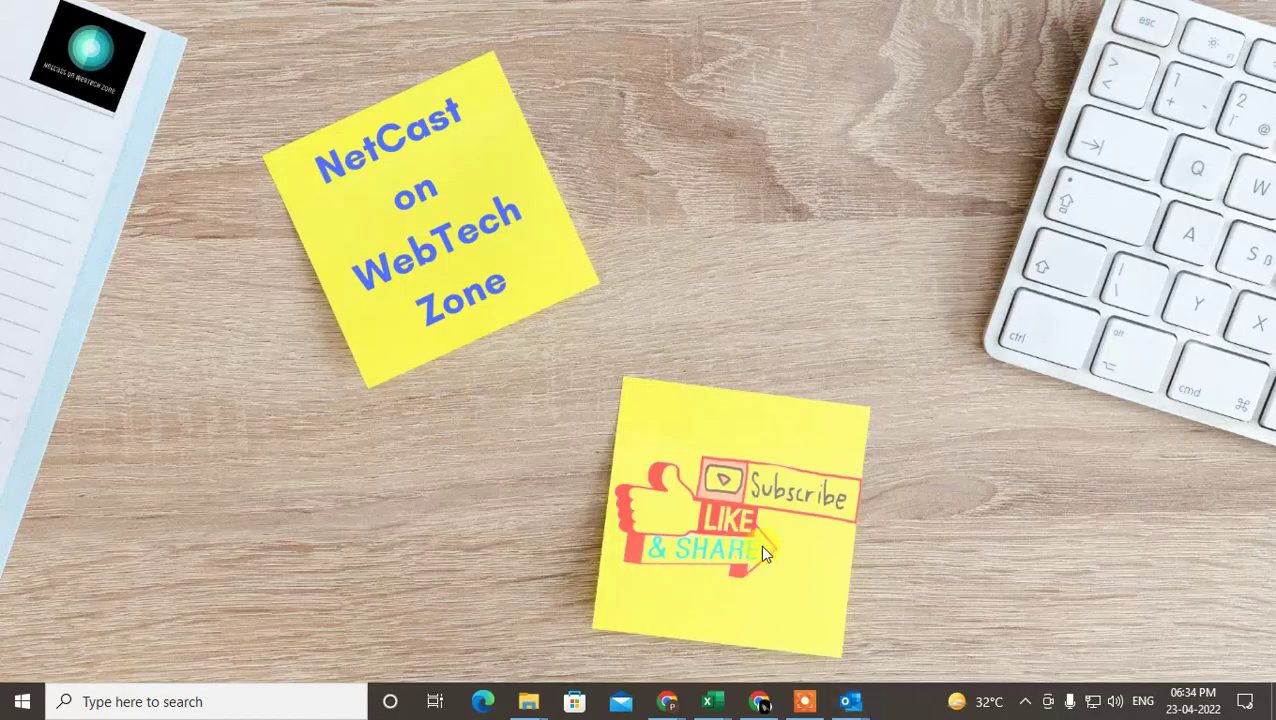